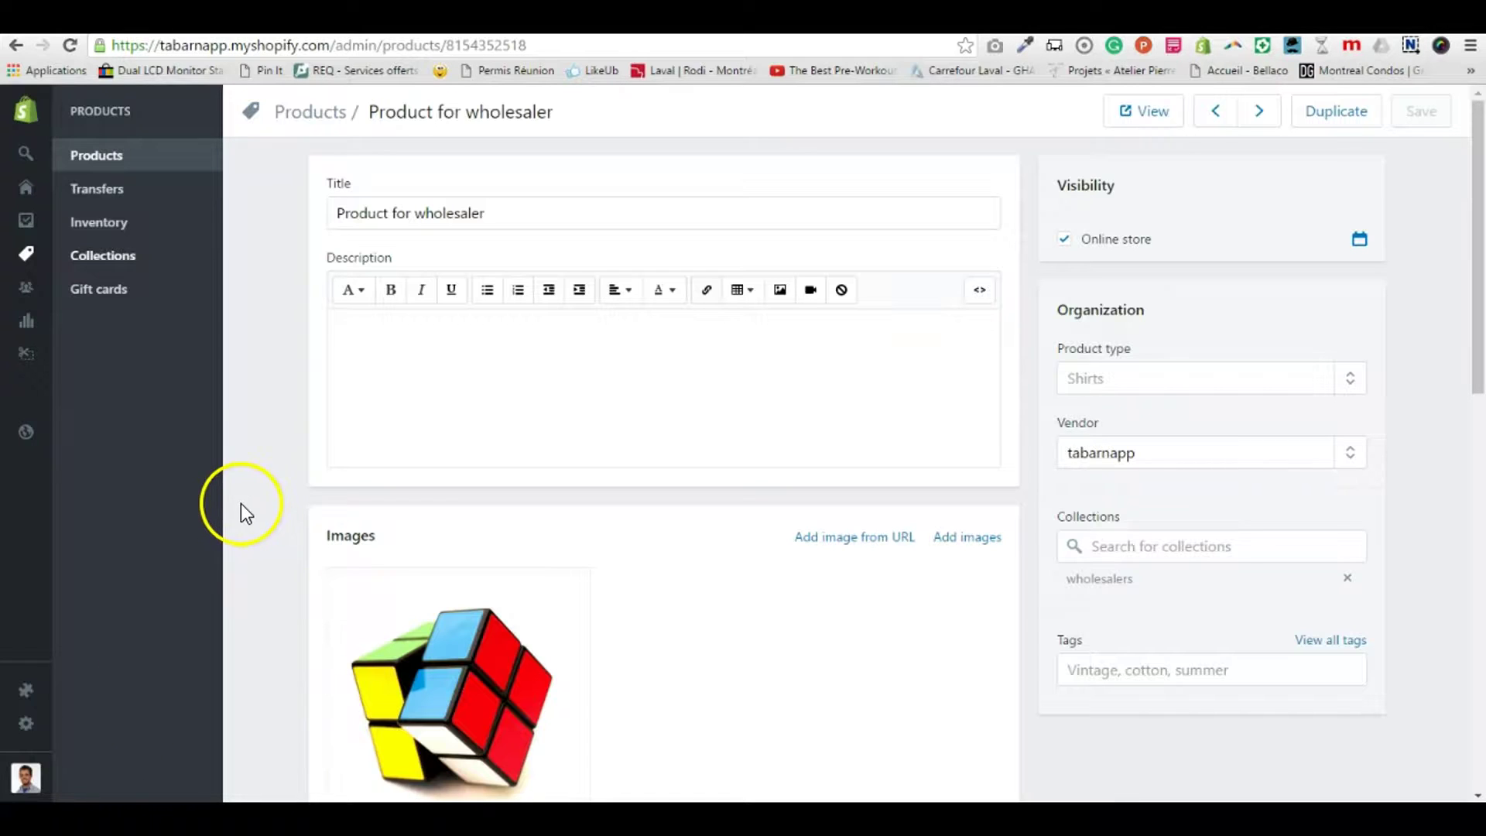
Look over the store's collections and the product's wholesalers collection, then return to the product page
click(116, 256)
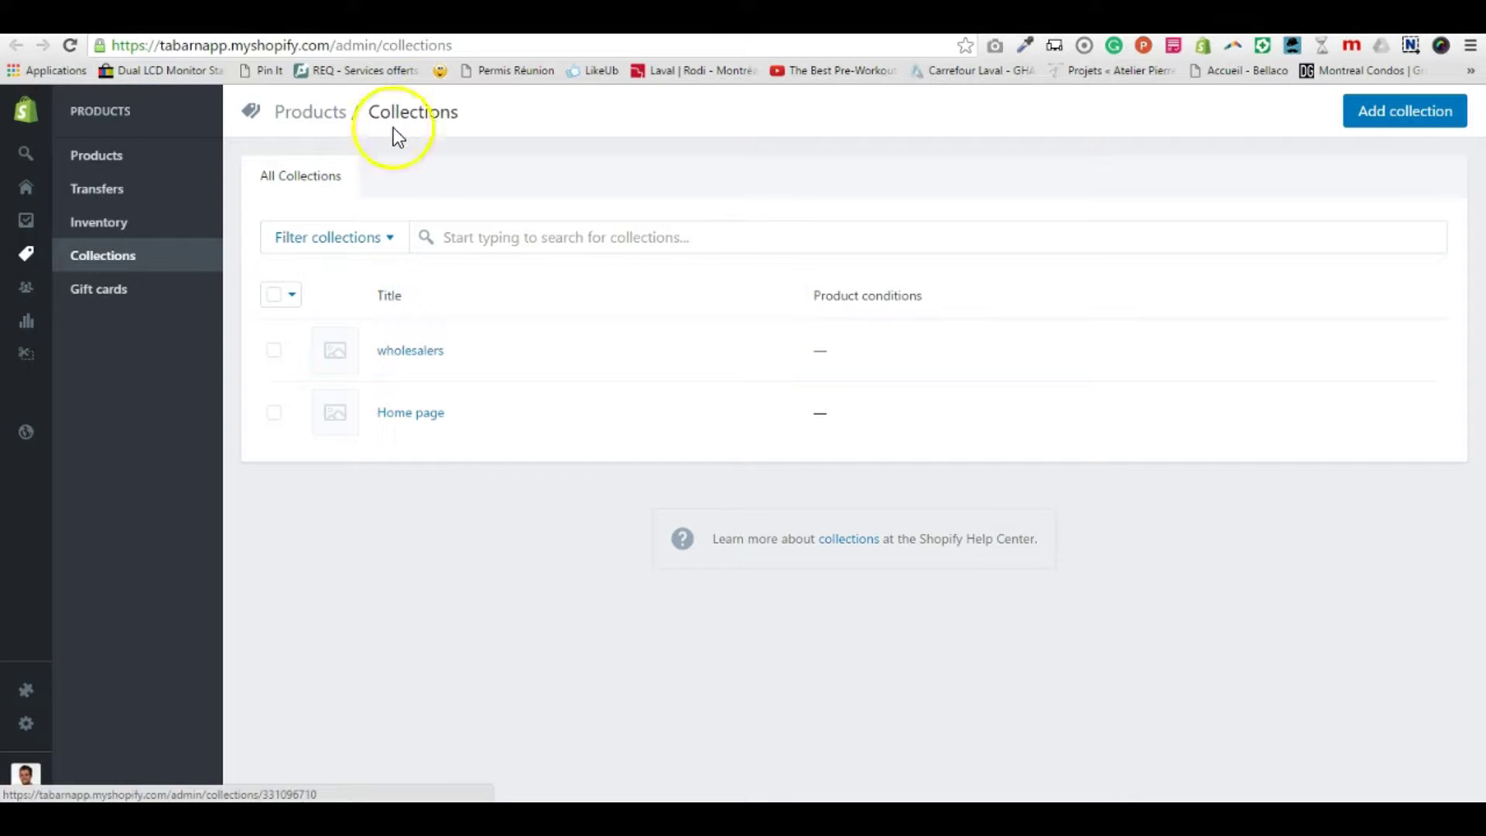
key(alt+Left)
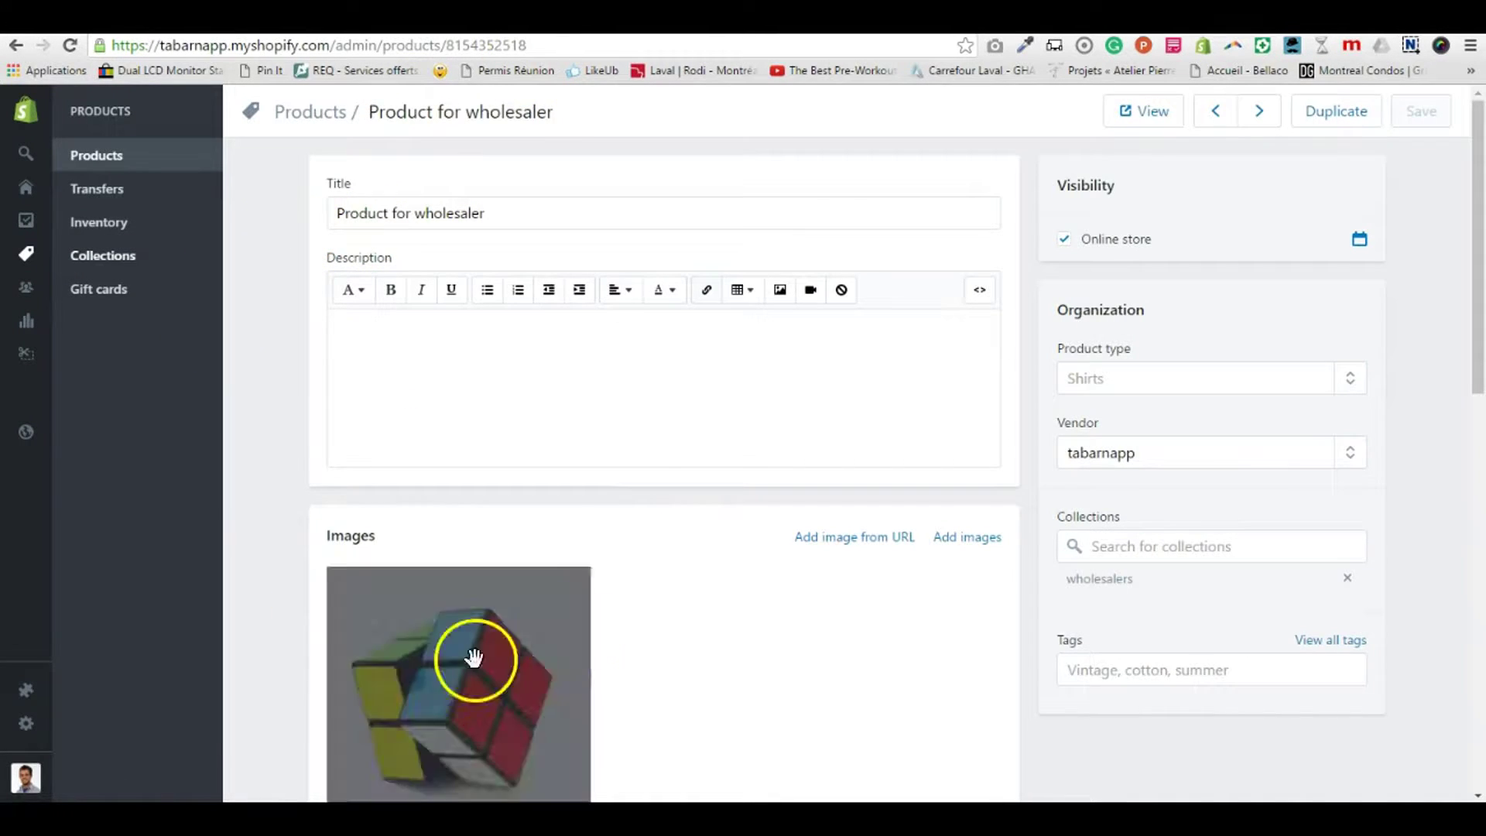
click(850, 457)
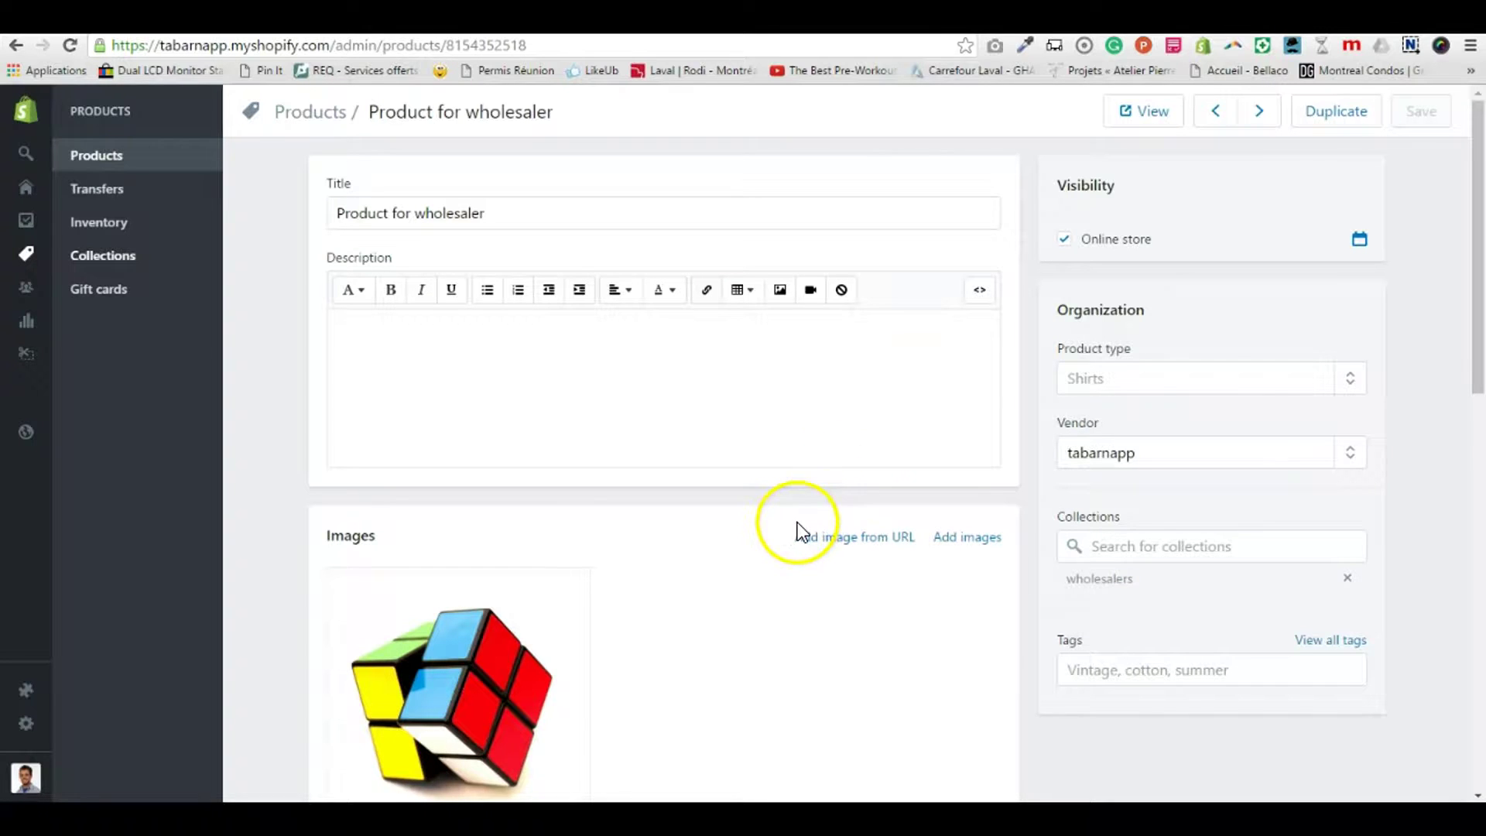
scroll(769, 545, down, 2)
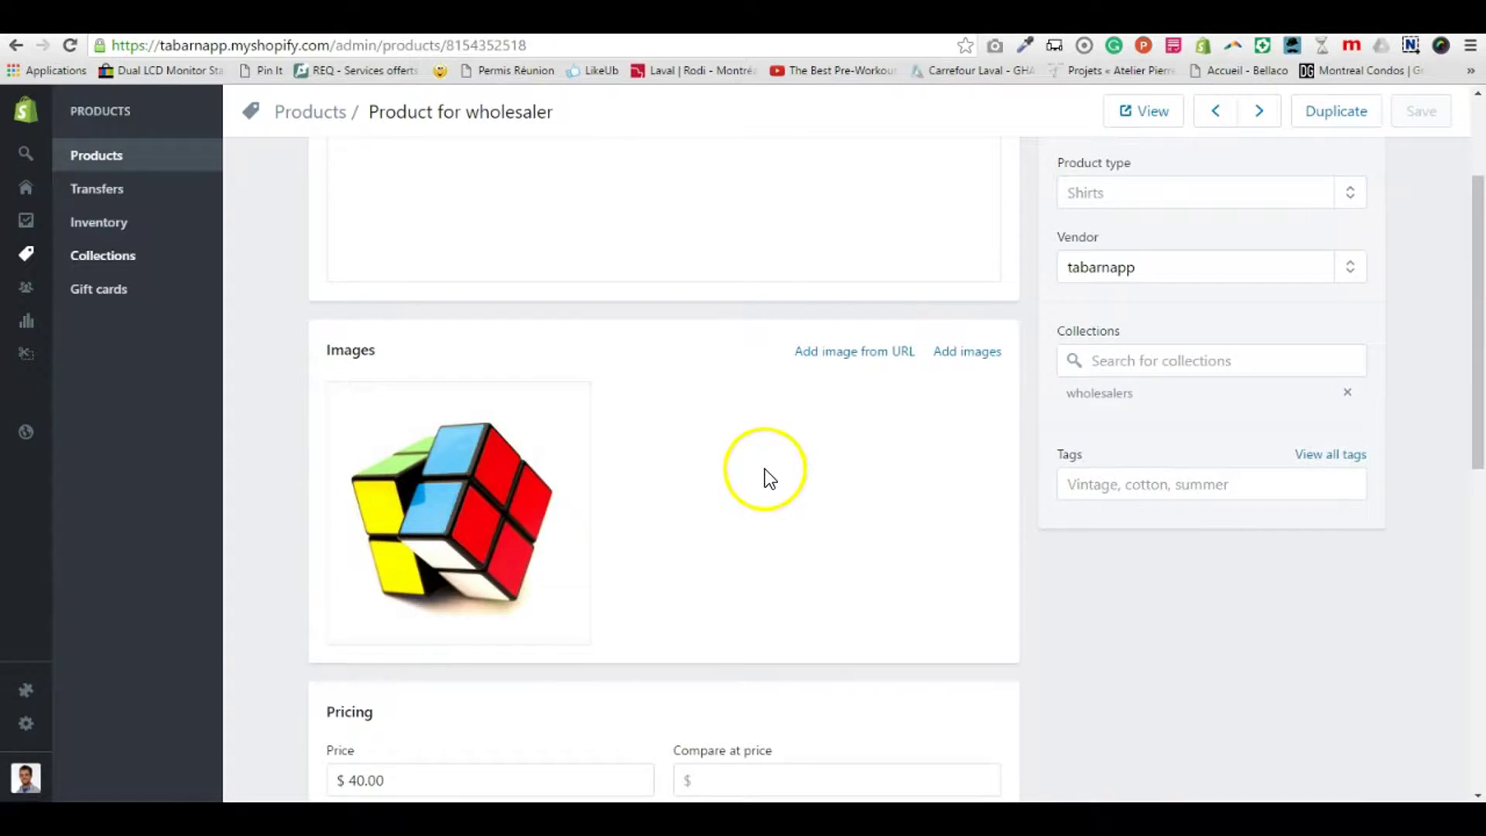
scroll(764, 470, up, 2)
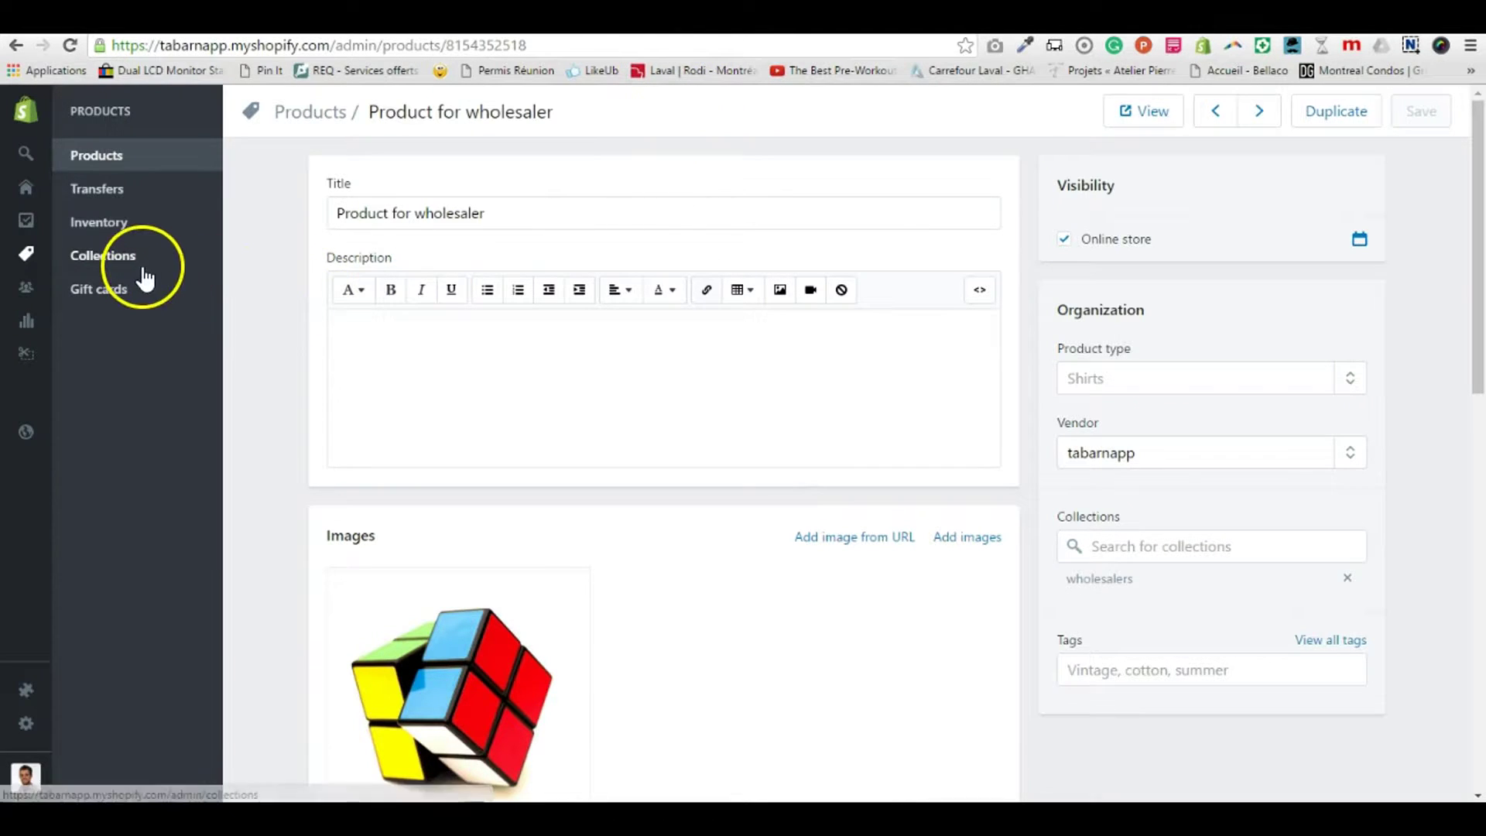
scroll(387, 224, down, 2)
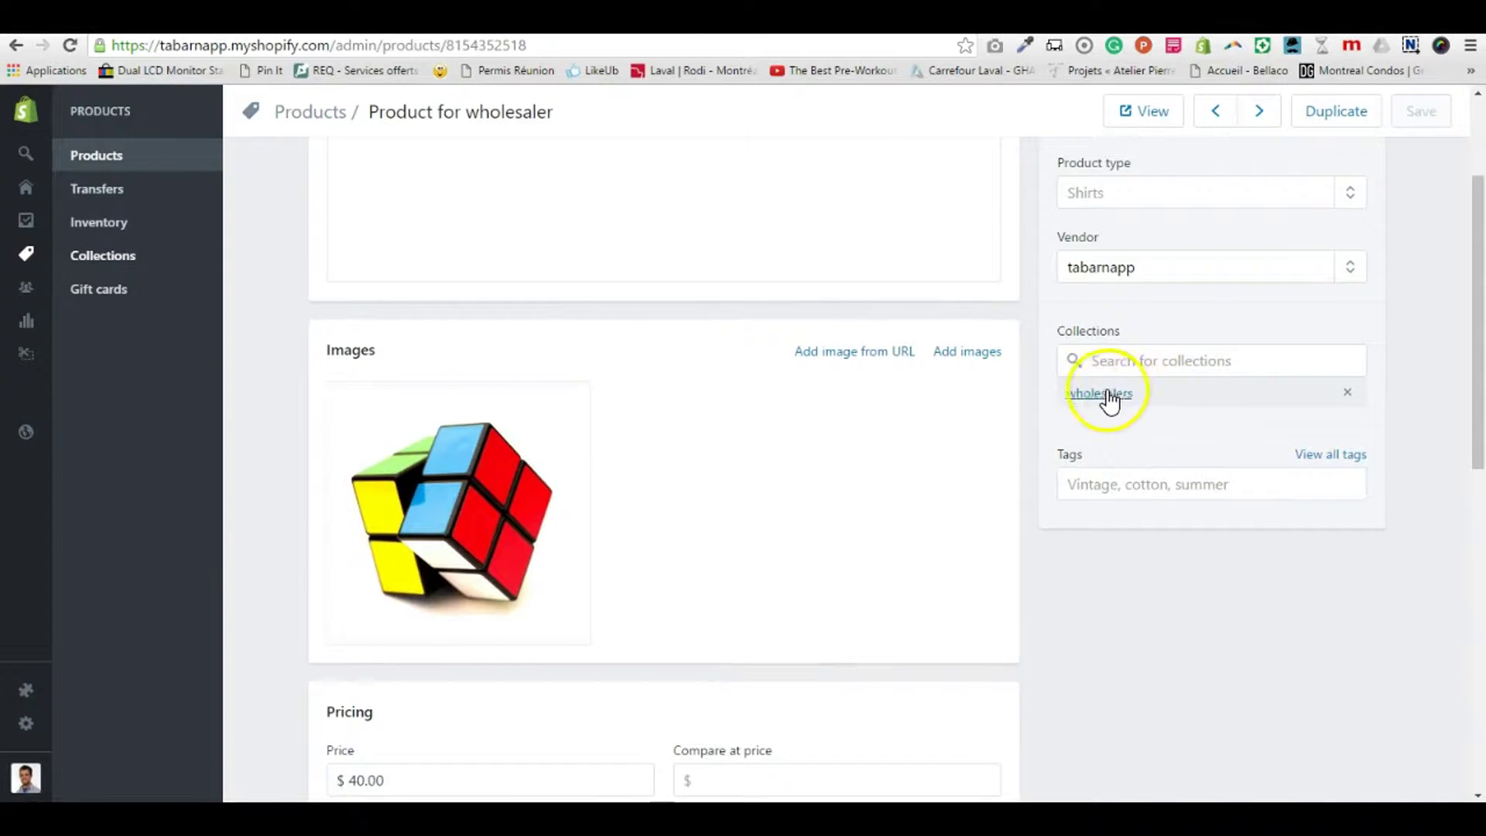
click(1083, 392)
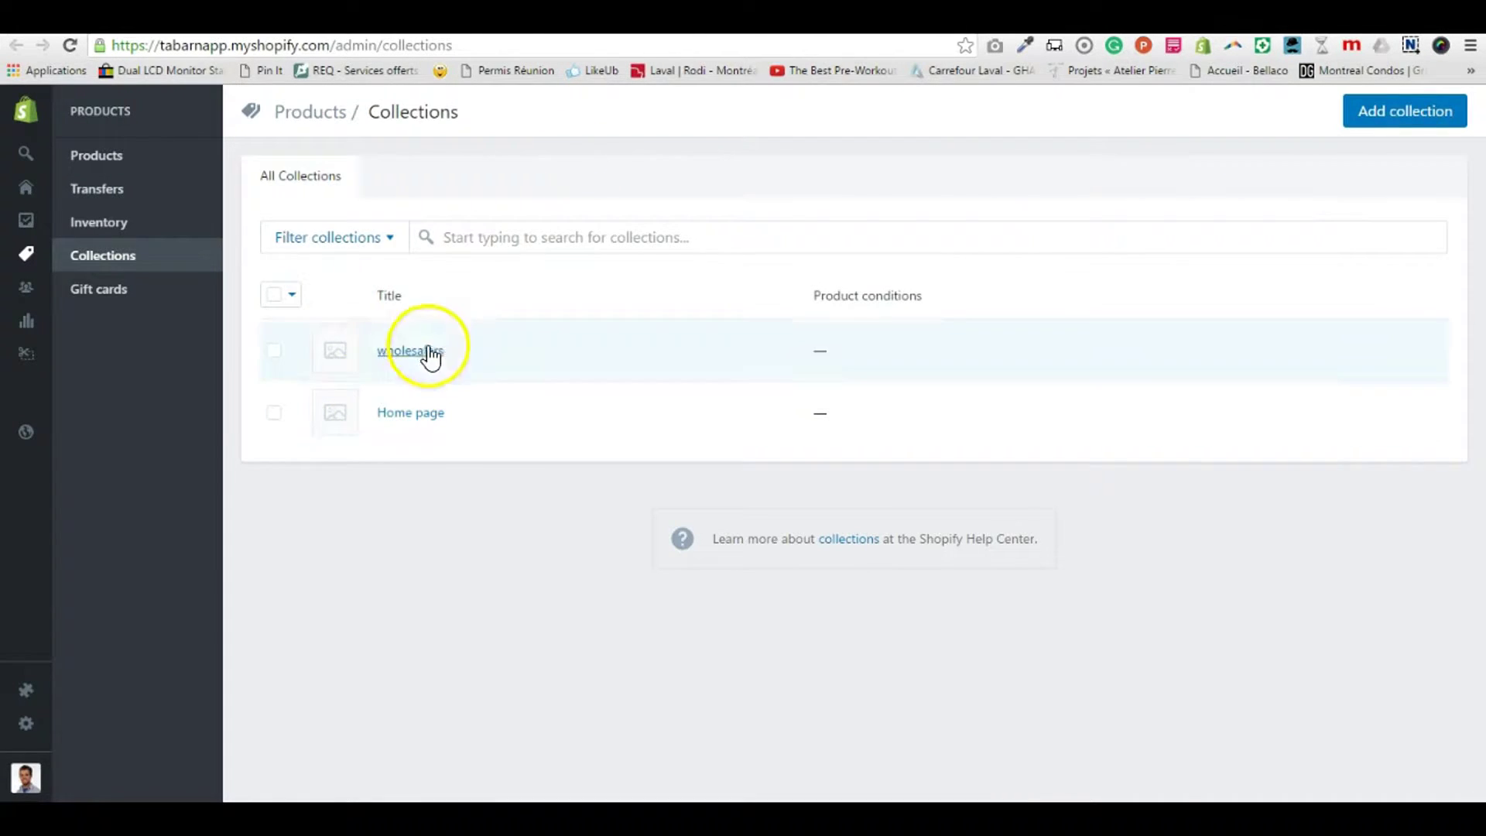
key(alt+Left)
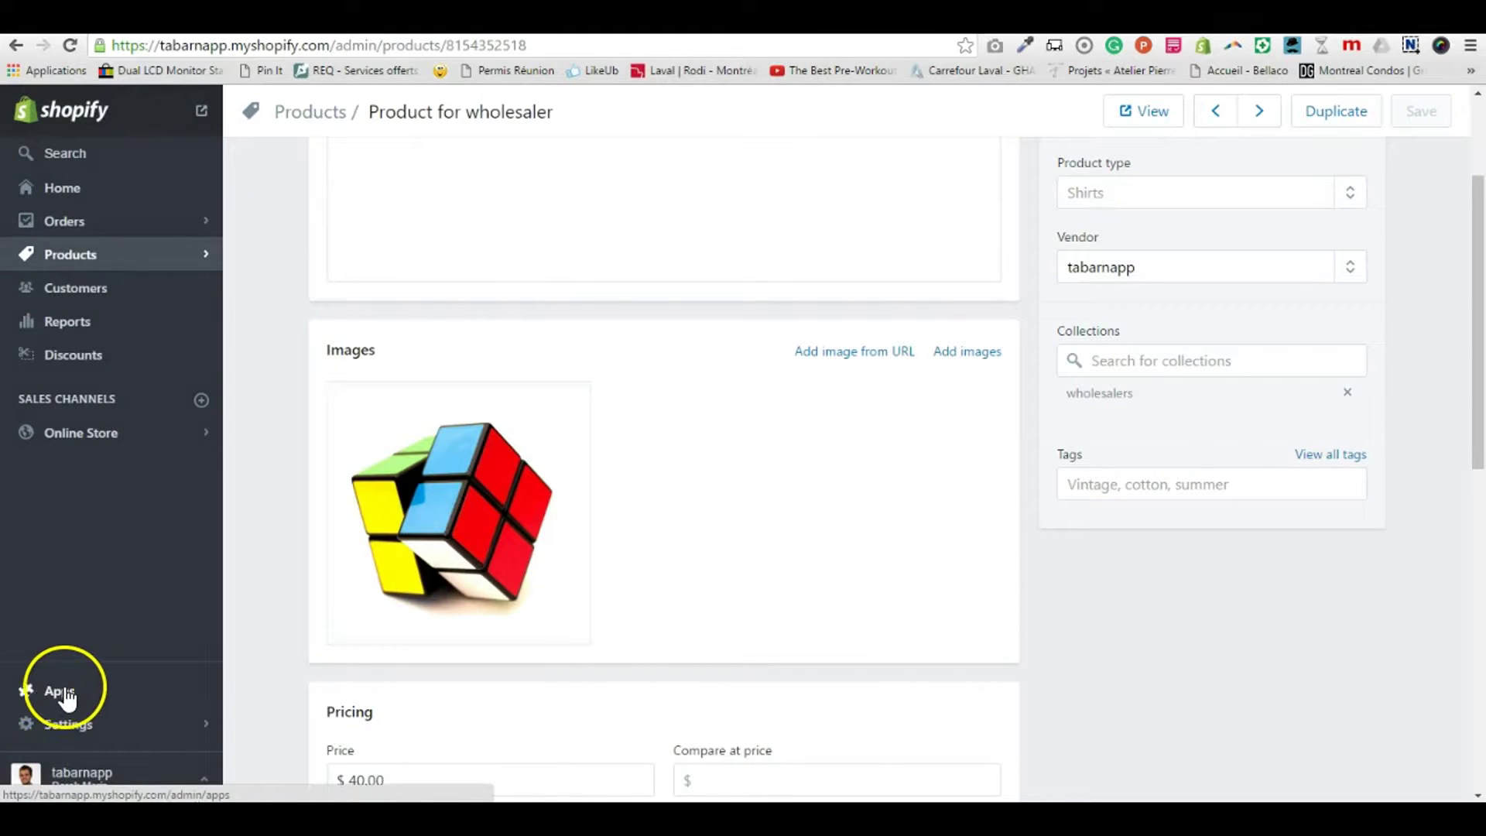
Open the Automatic Discount app and its Discounts page in a new tab
click(61, 691)
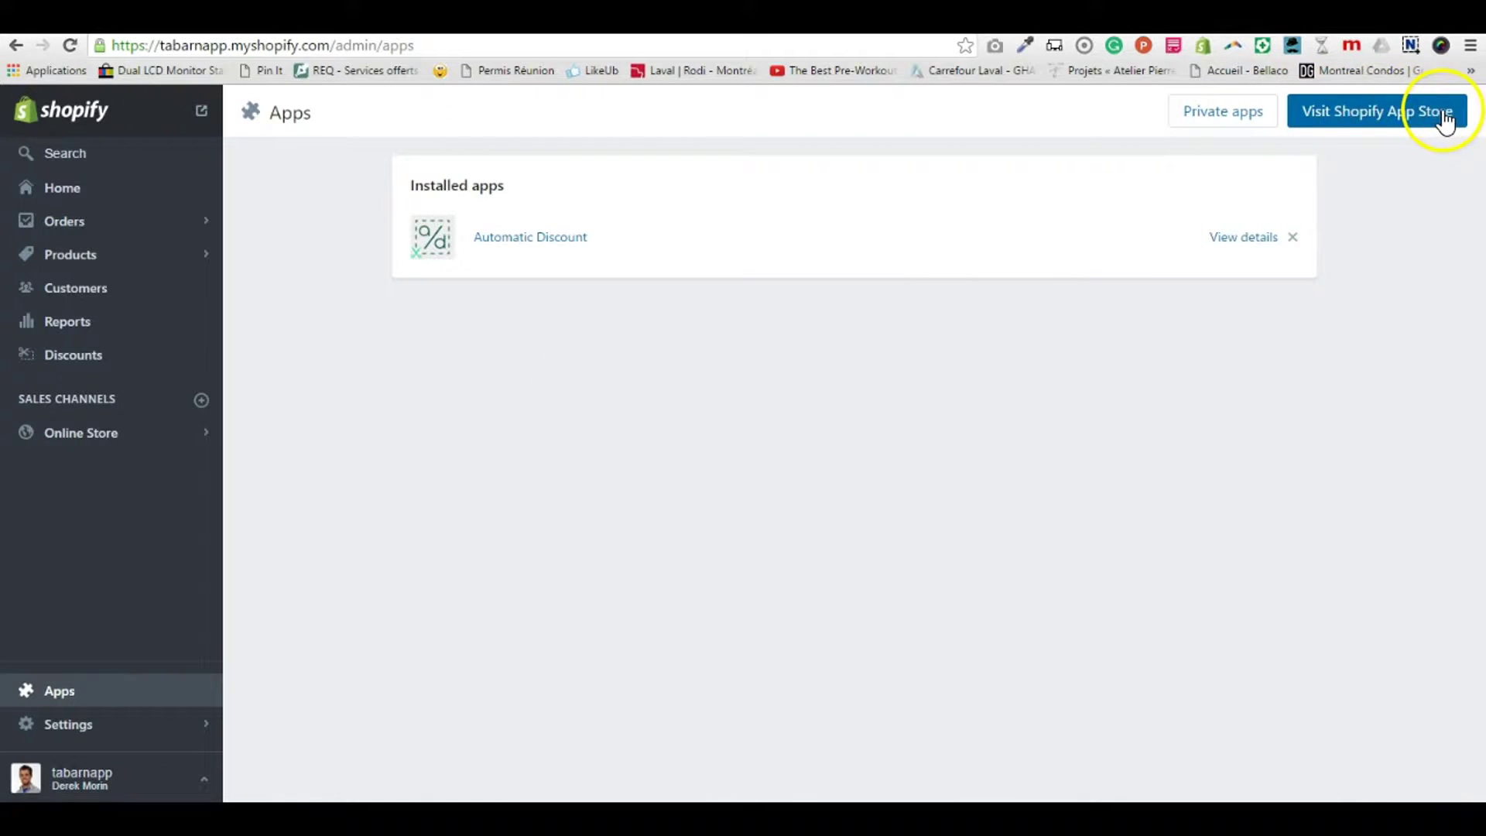
click(554, 237)
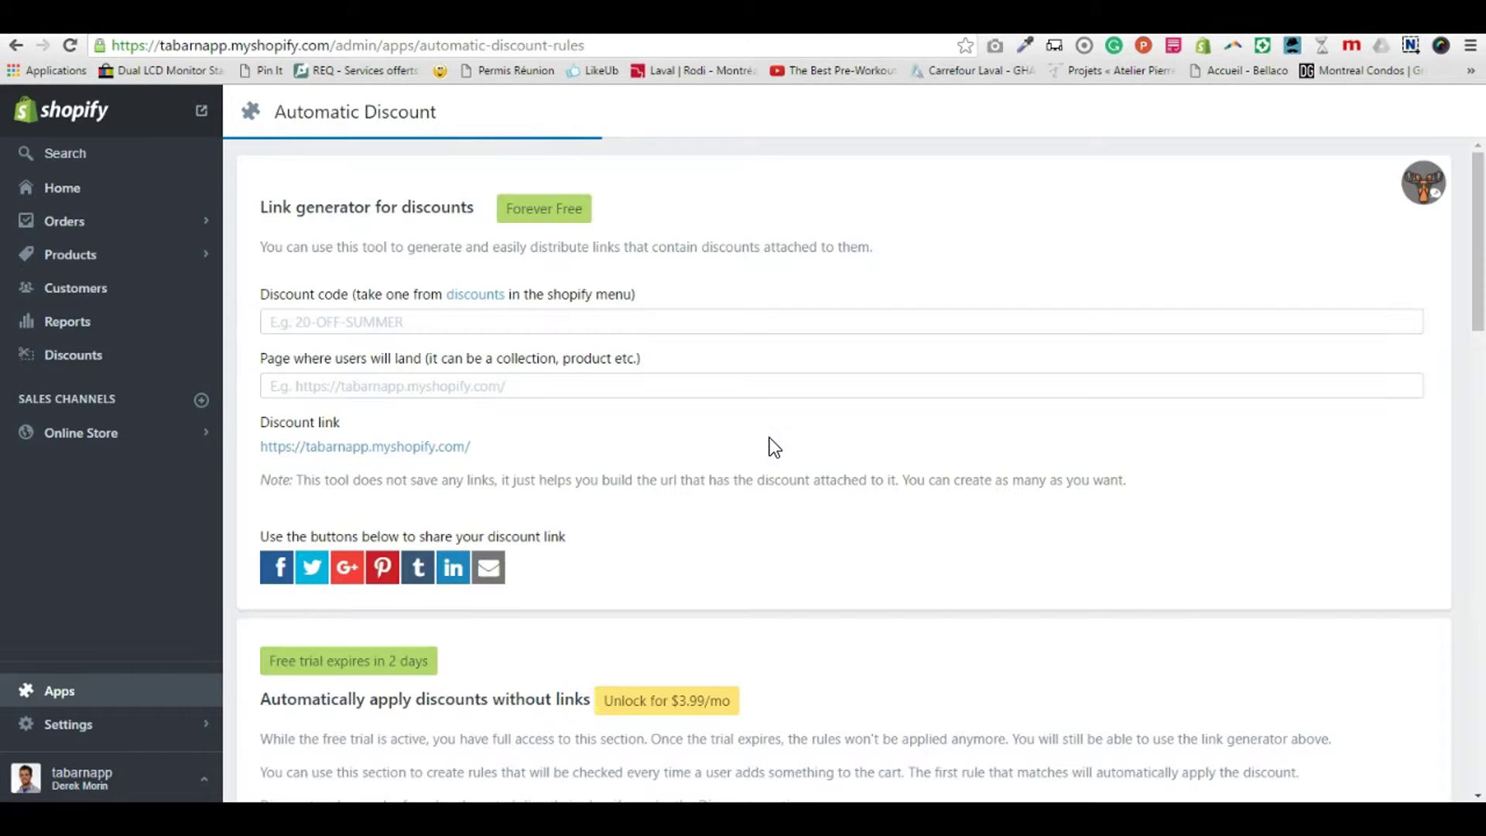
right_click(69, 354)
click(133, 365)
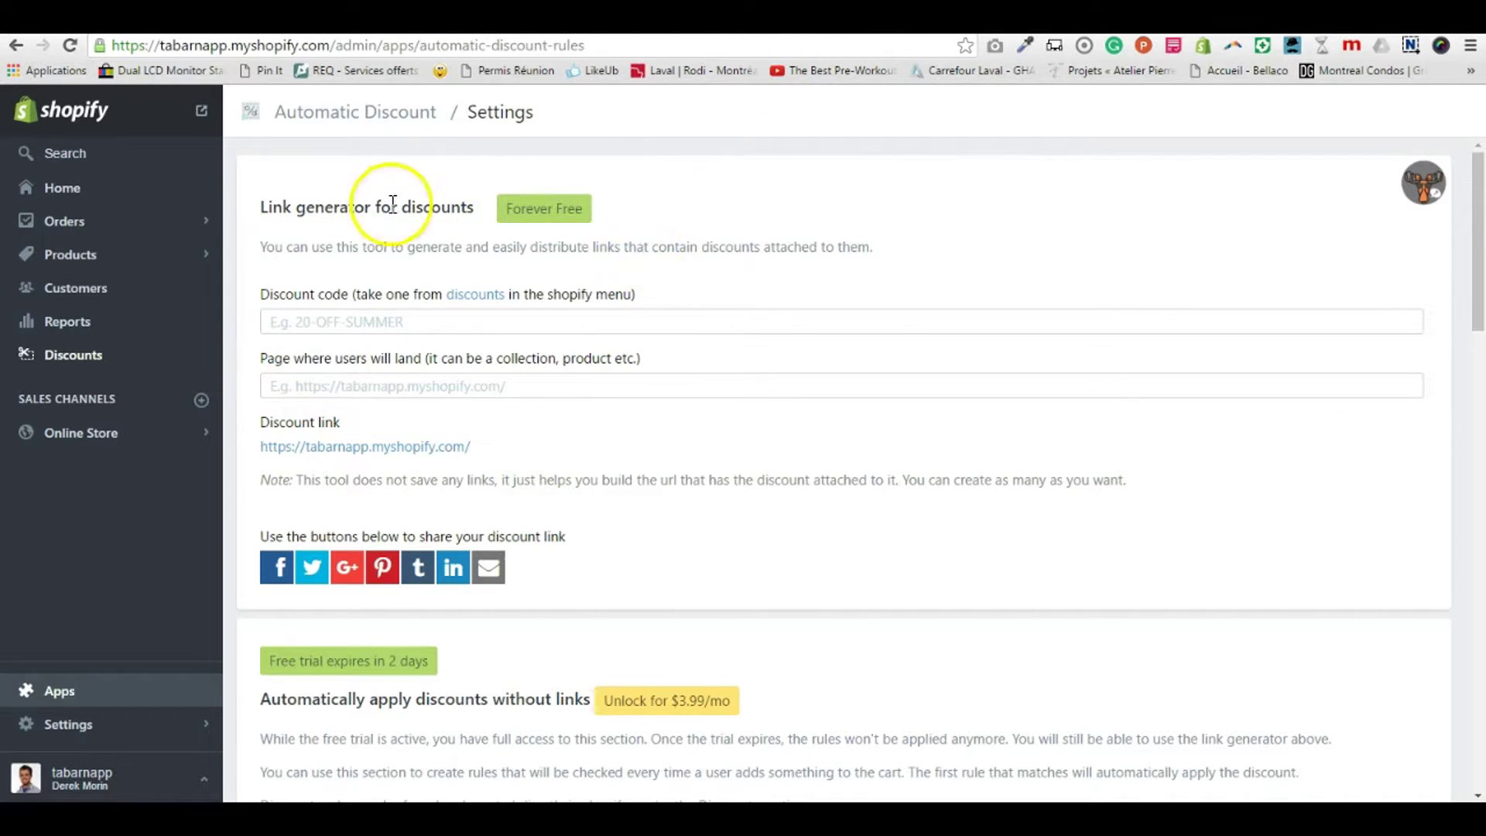
scroll(370, 322, down, 6)
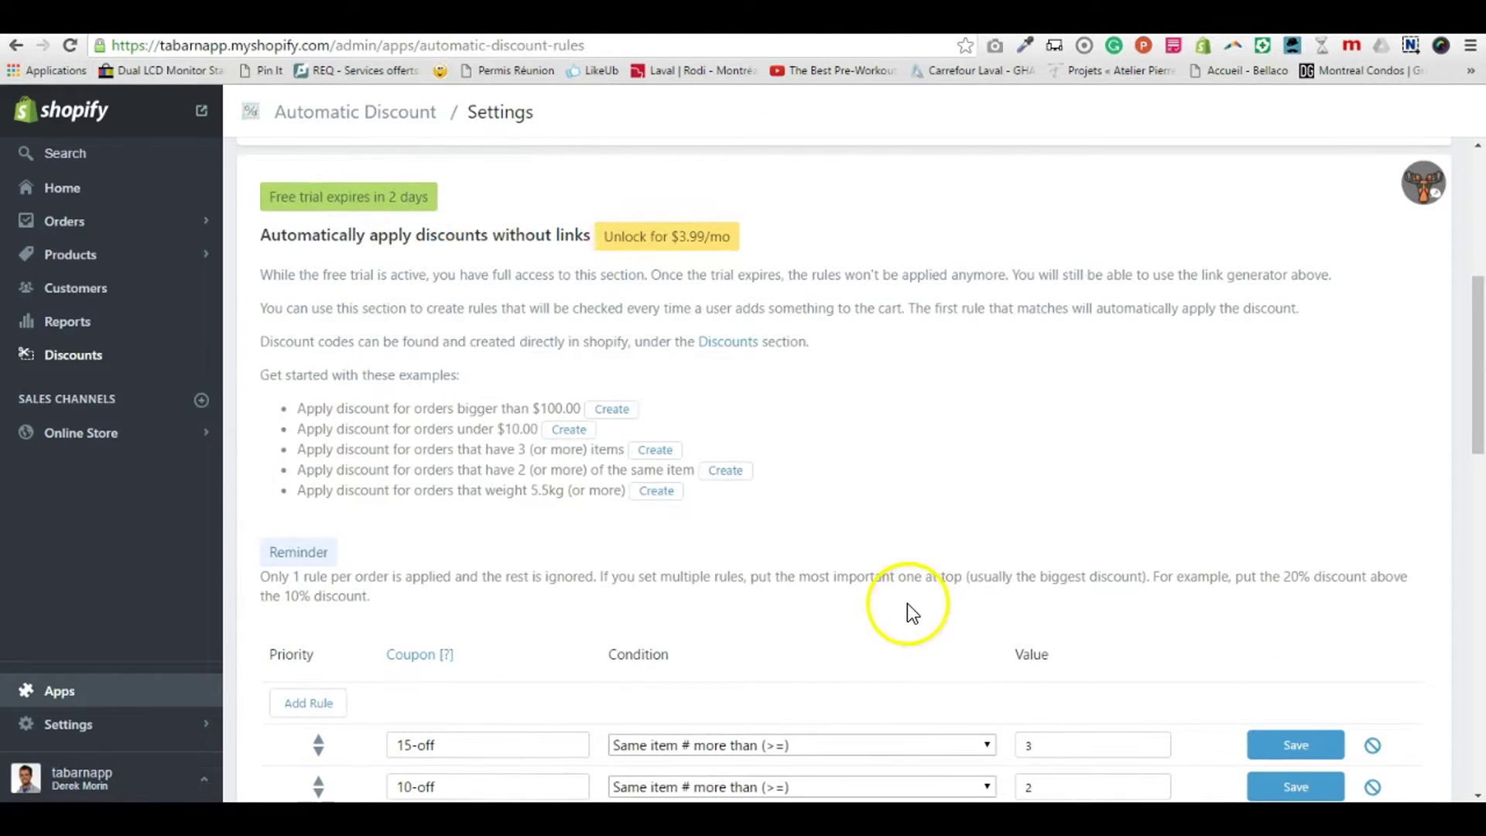
Start a new discount code named 'wholesalers' from the Discounts list
click(913, 19)
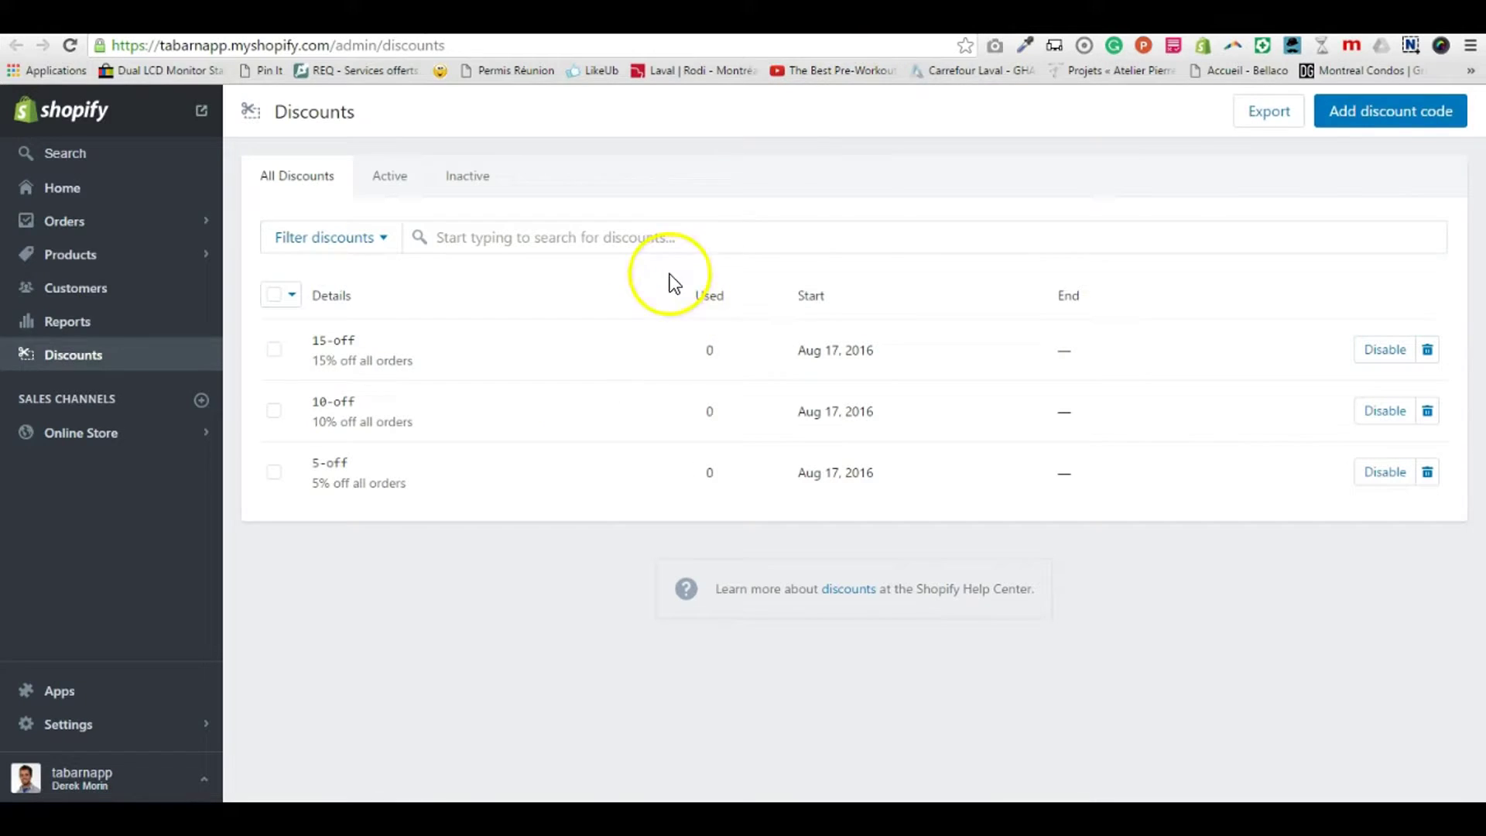
click(1393, 110)
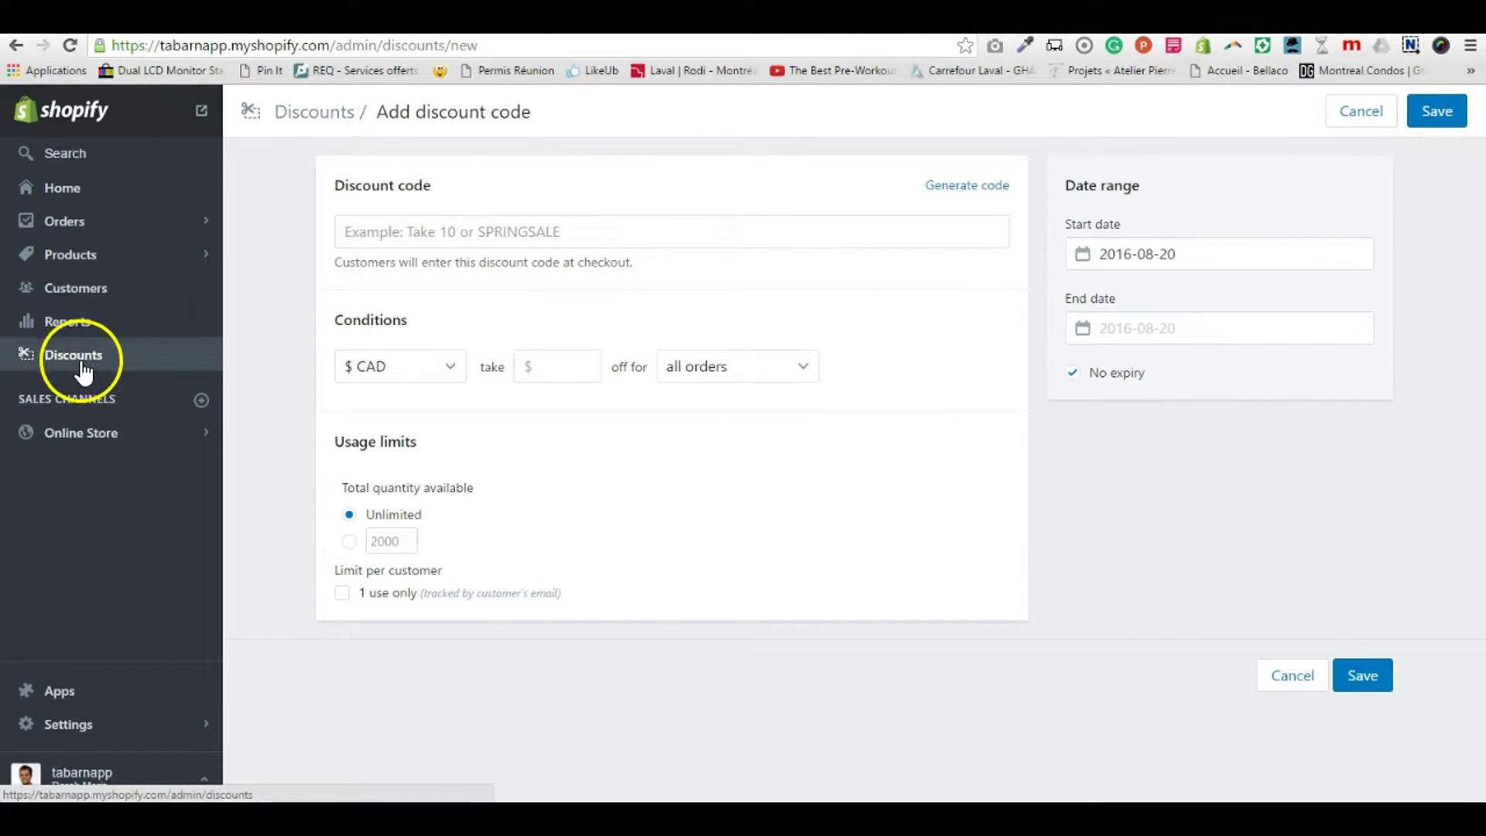
click(410, 231)
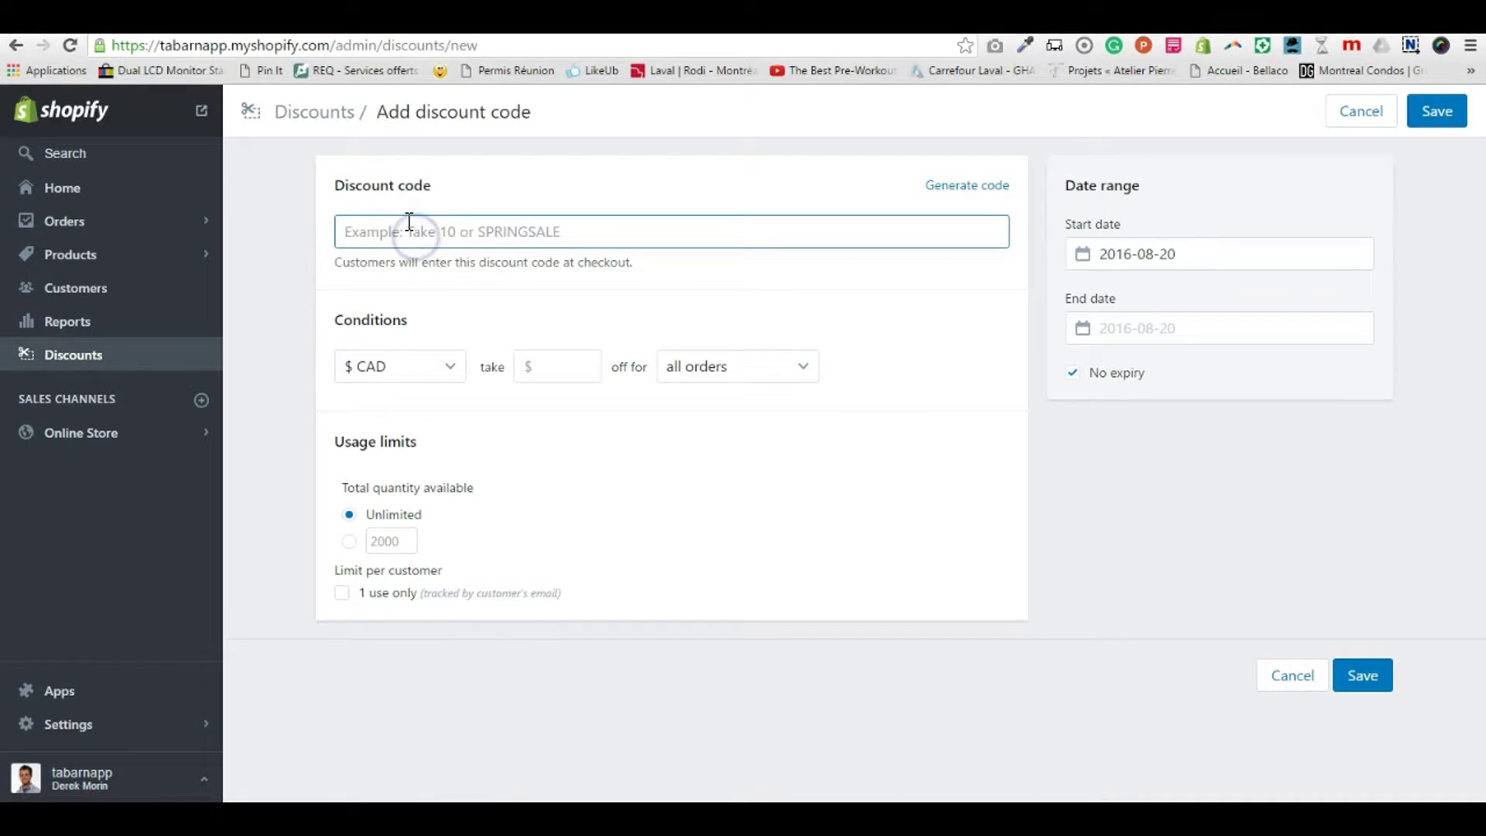
text(wholesalers)
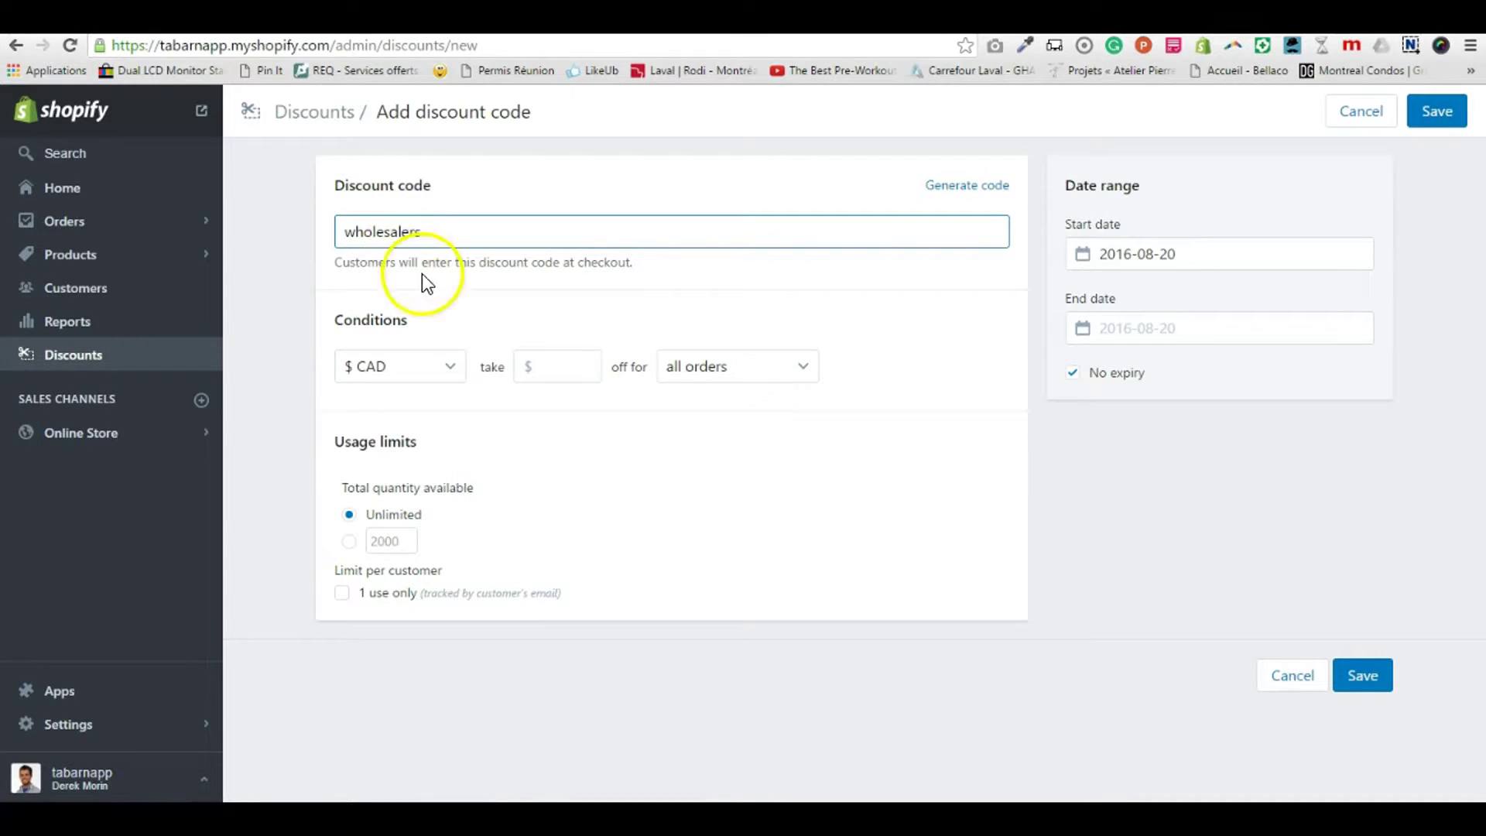
Make it a 20% discount on the wholesalers collection and save it
click(434, 367)
click(448, 413)
click(541, 370)
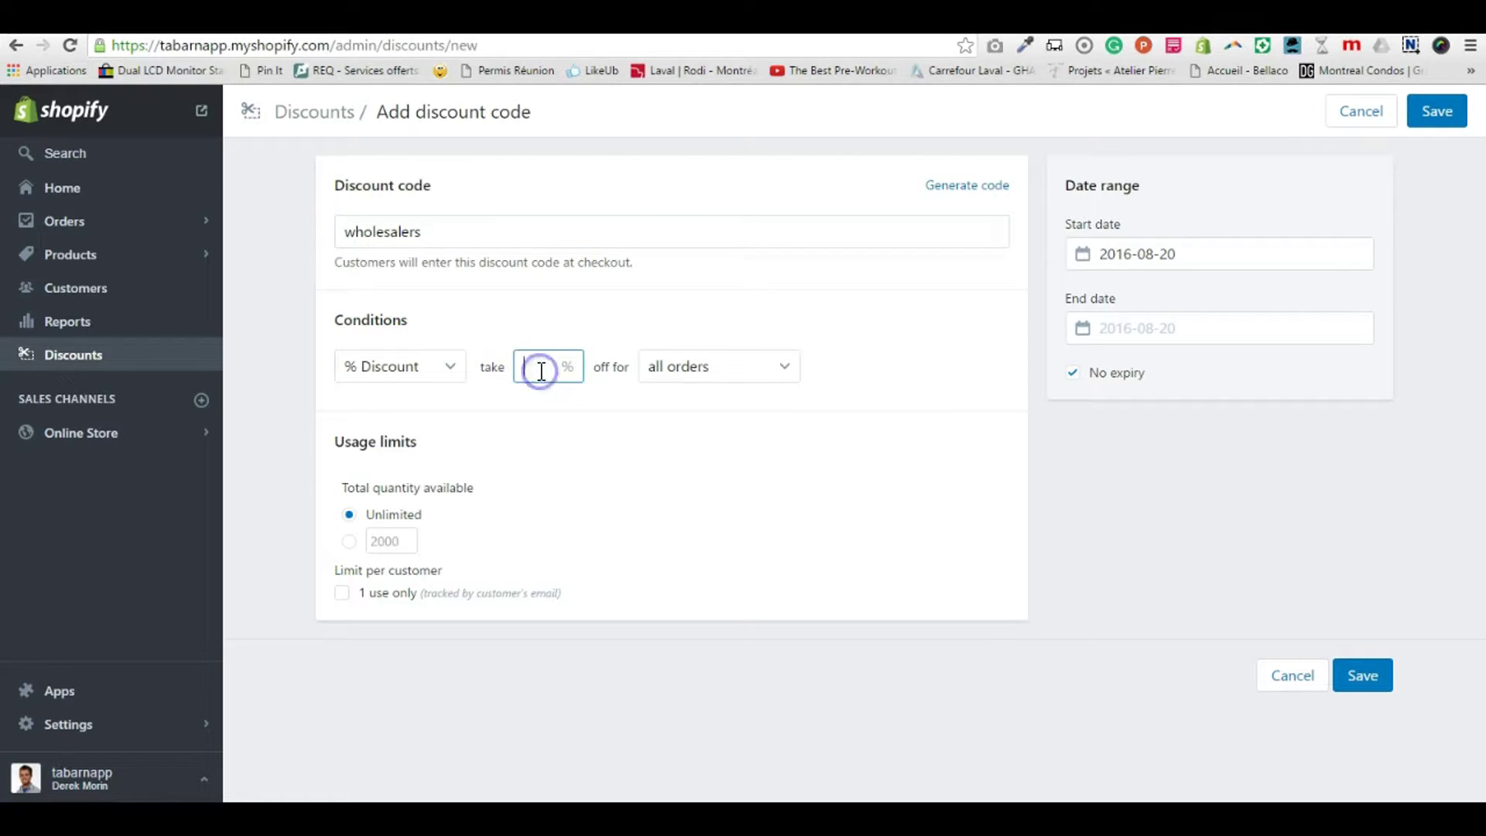
text(20)
click(704, 365)
click(704, 366)
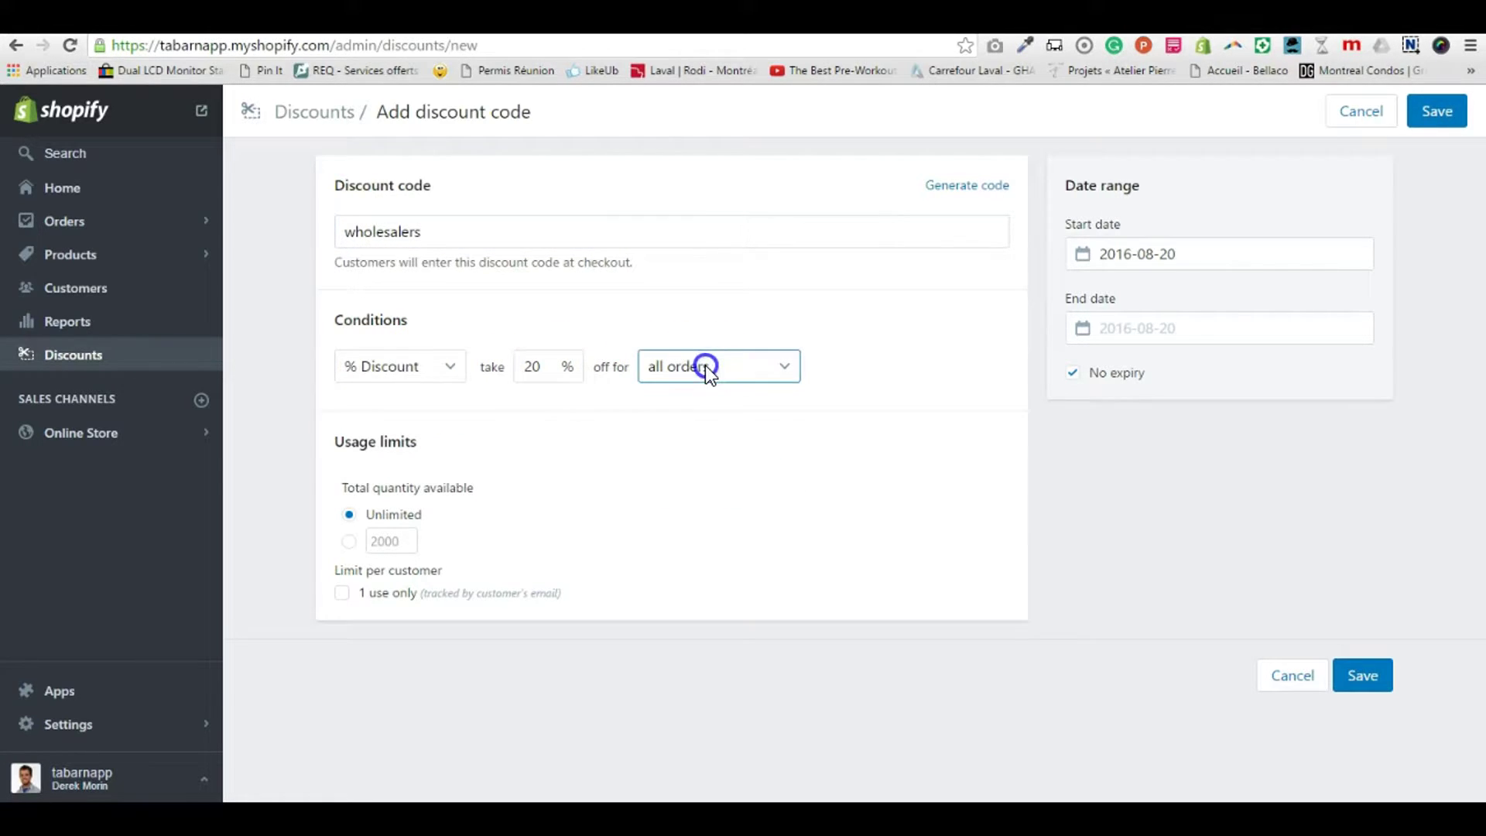
click(704, 365)
click(721, 434)
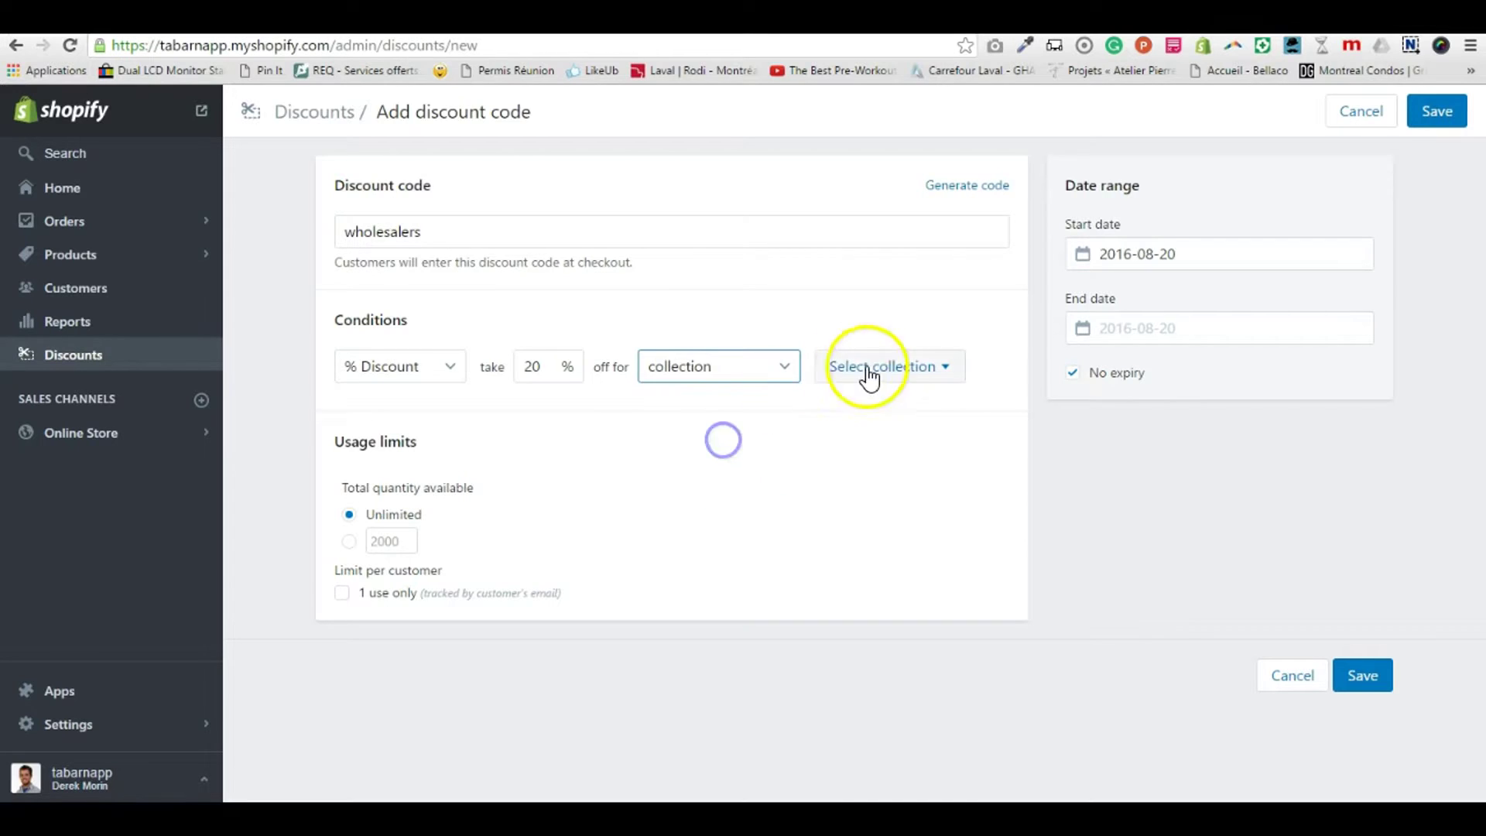
click(876, 365)
click(890, 452)
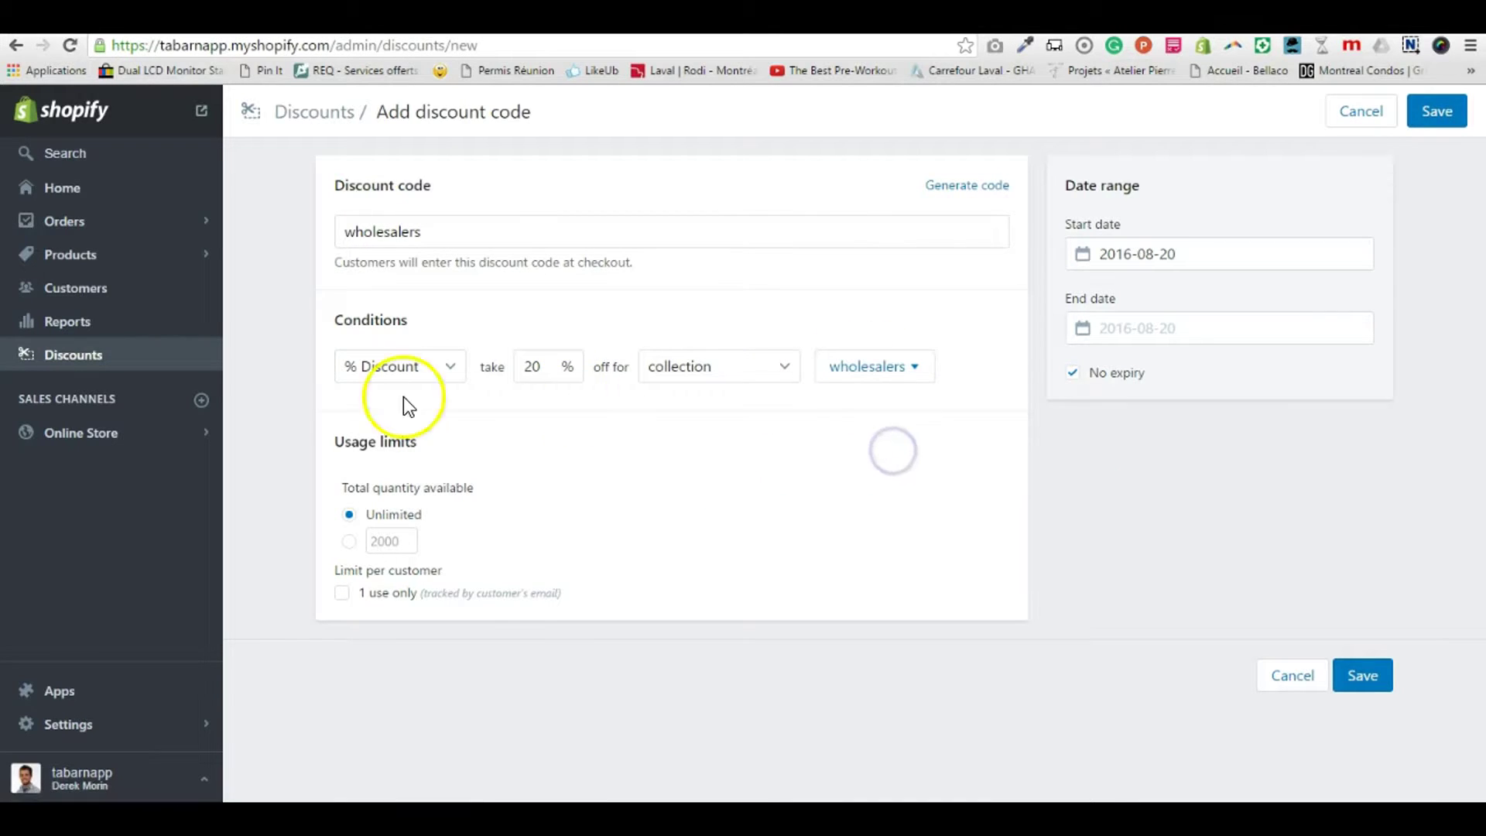
click(1353, 682)
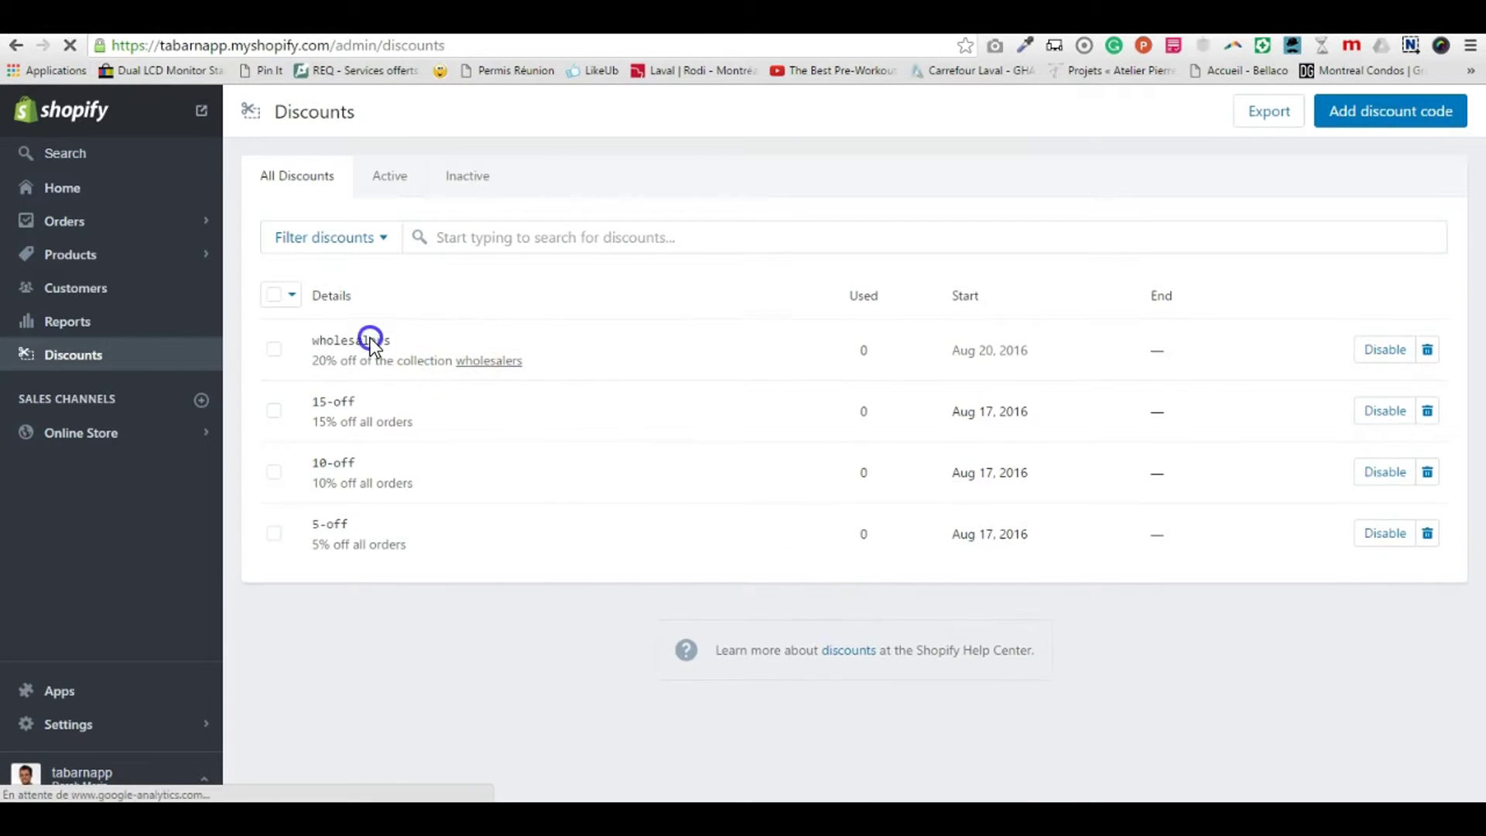
Select and copy the wholesalers code name, then return to the app's 'Link generator for discounts'
drag(391, 340, 312, 339)
key(ctrl+c)
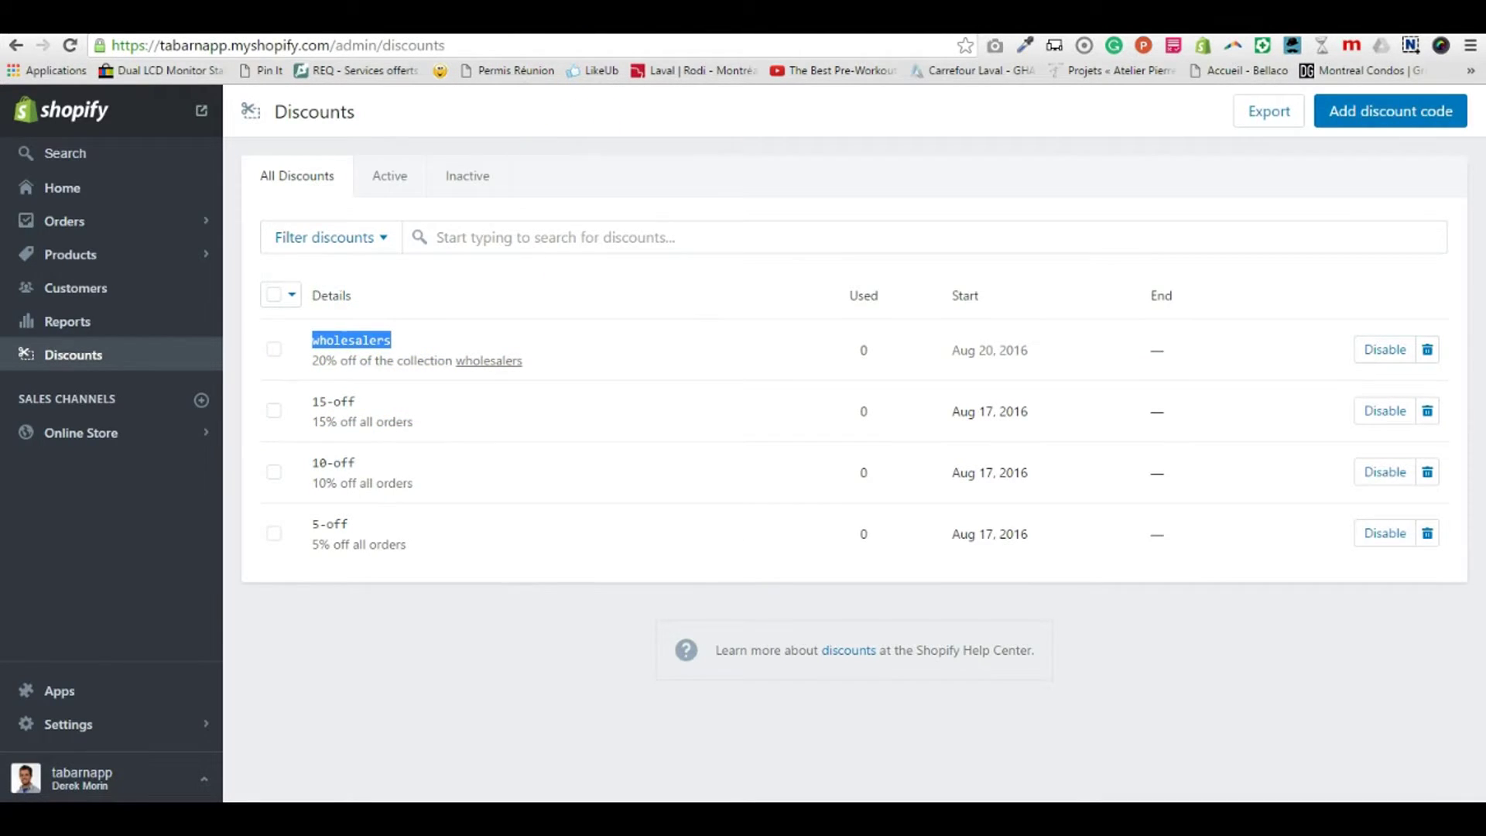
key(ctrl+Tab)
scroll(691, 351, up, 3)
scroll(693, 354, up, 2)
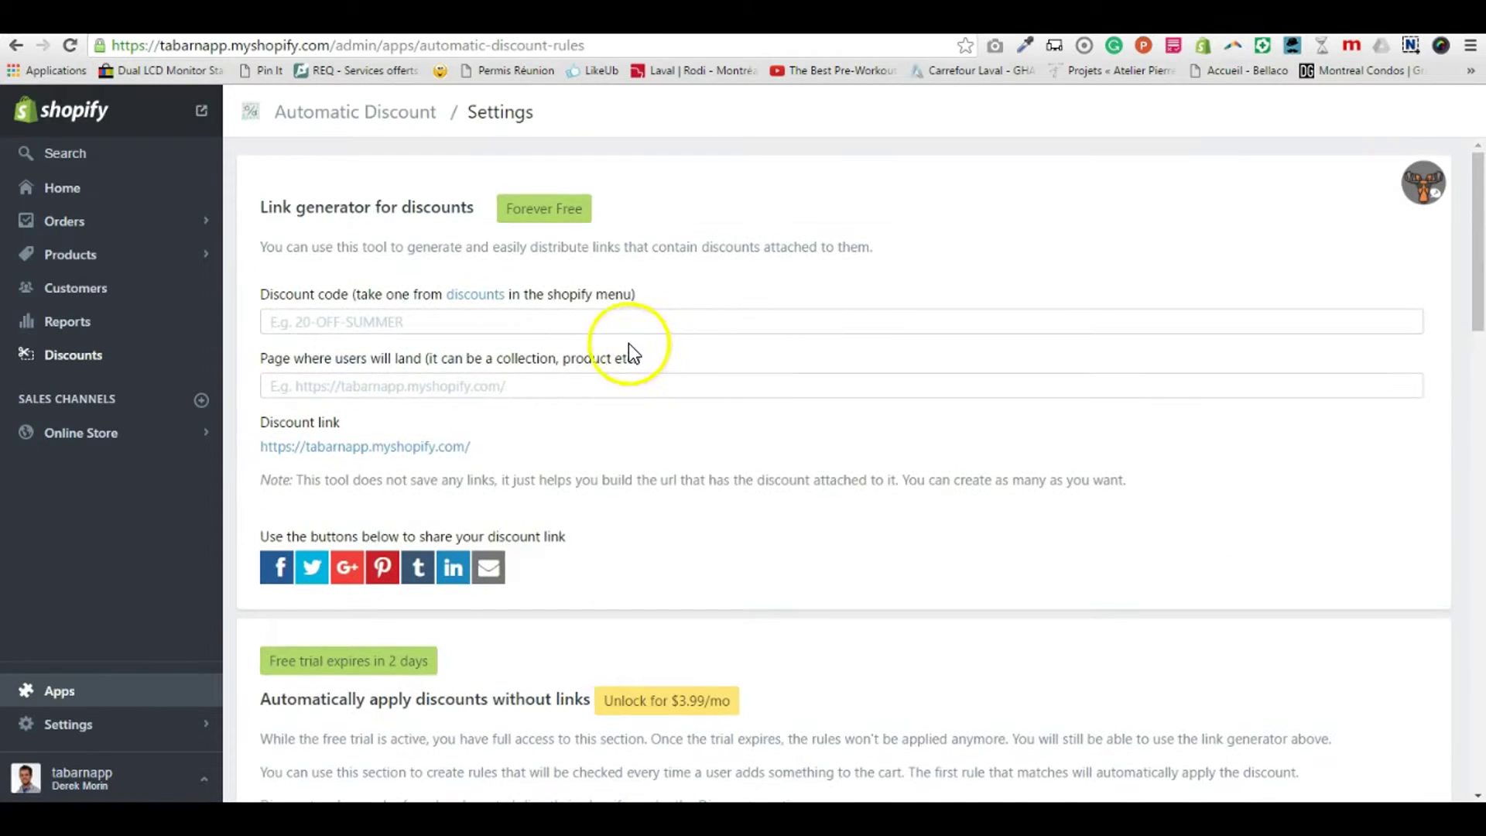
Paste 'wholesalers' as the generator's discount code, producing a link ending in ?discount=wholesalers
click(592, 325)
key(ctrl+v)
click(619, 387)
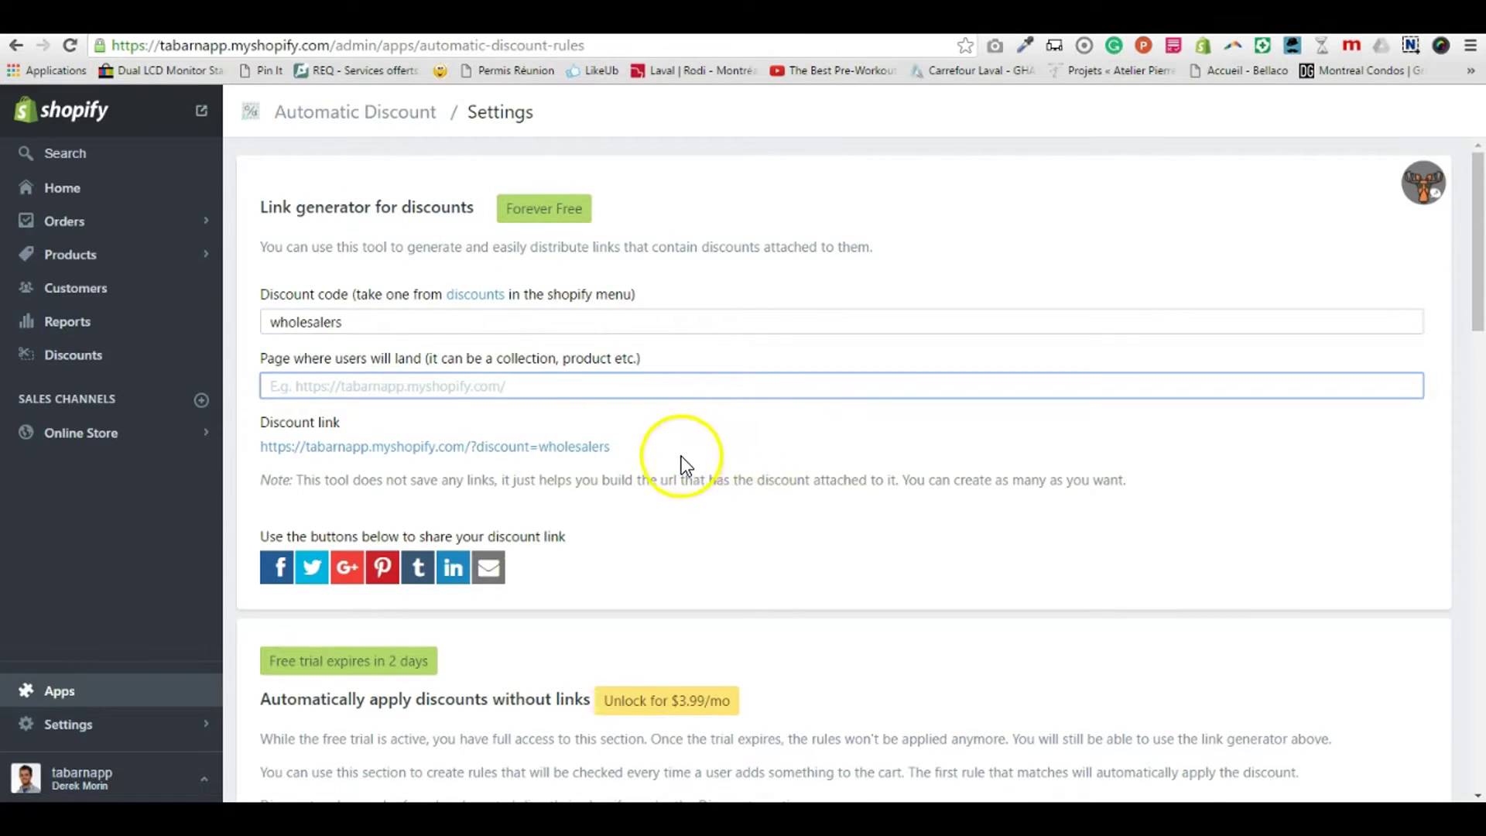
drag(261, 480, 527, 479)
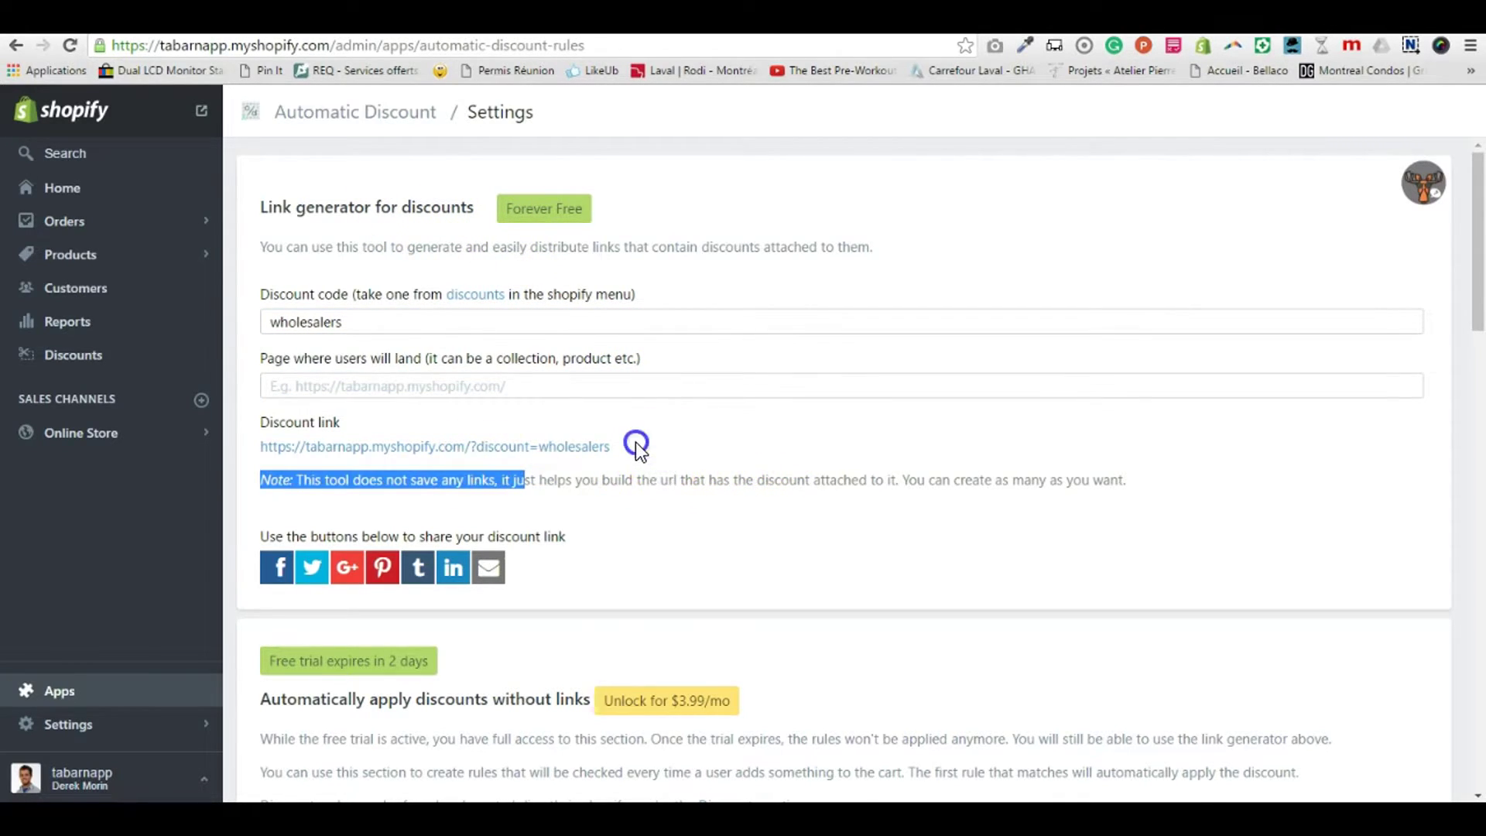
click(649, 387)
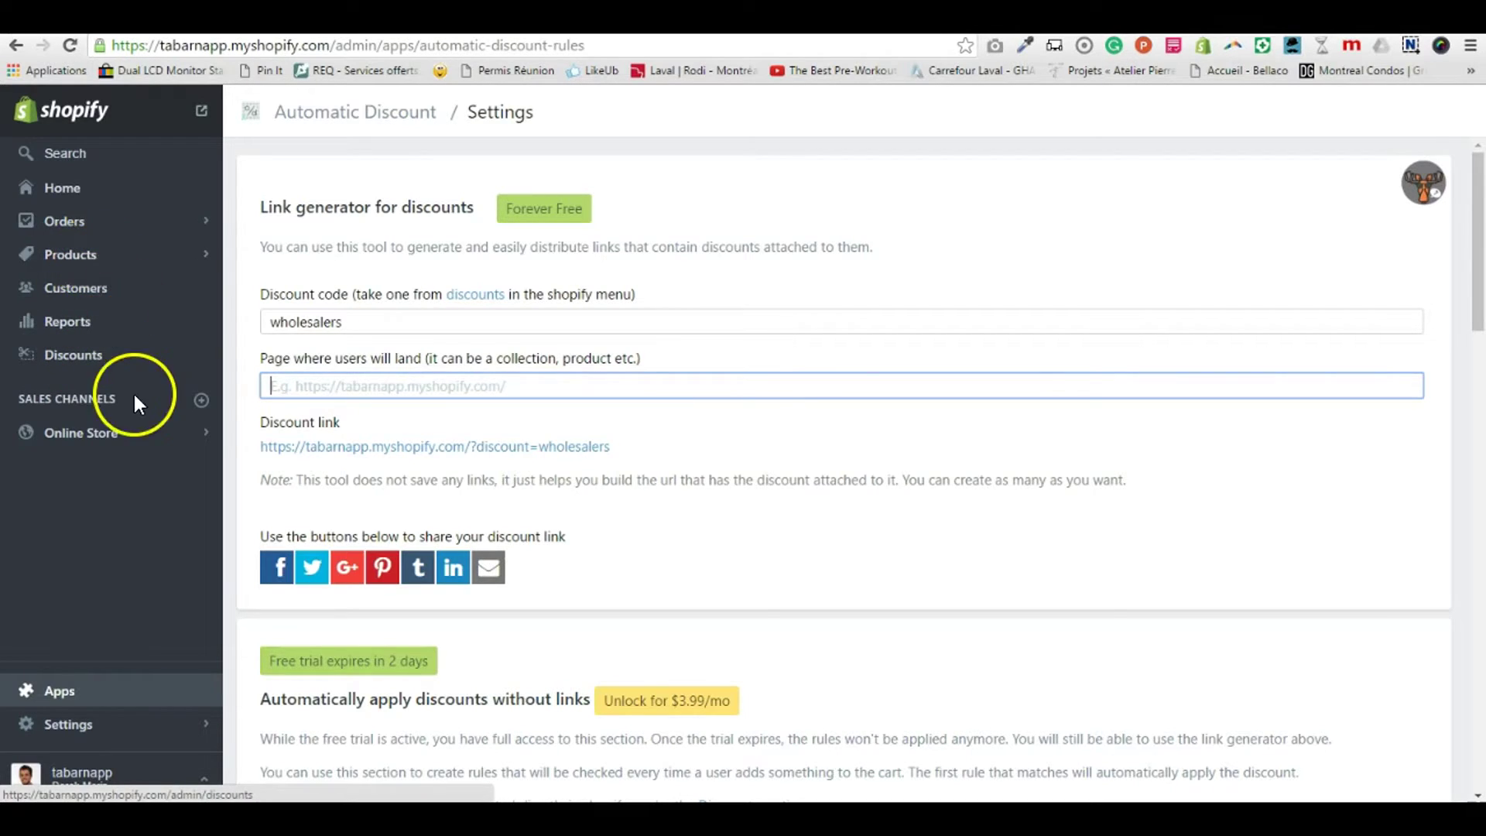
Copy the storefront address of the wholesalers collection page
click(170, 446)
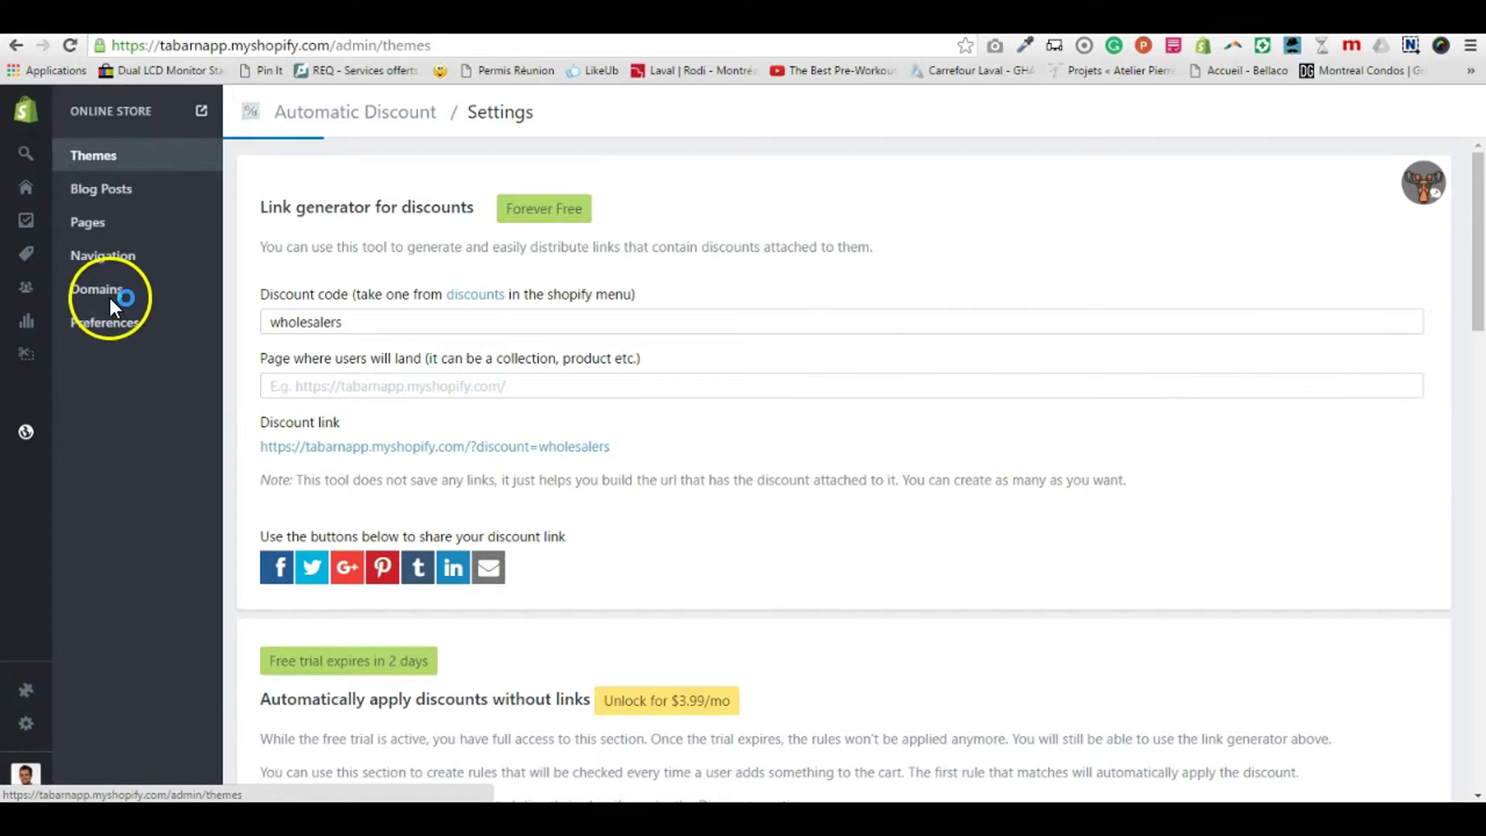
click(29, 255)
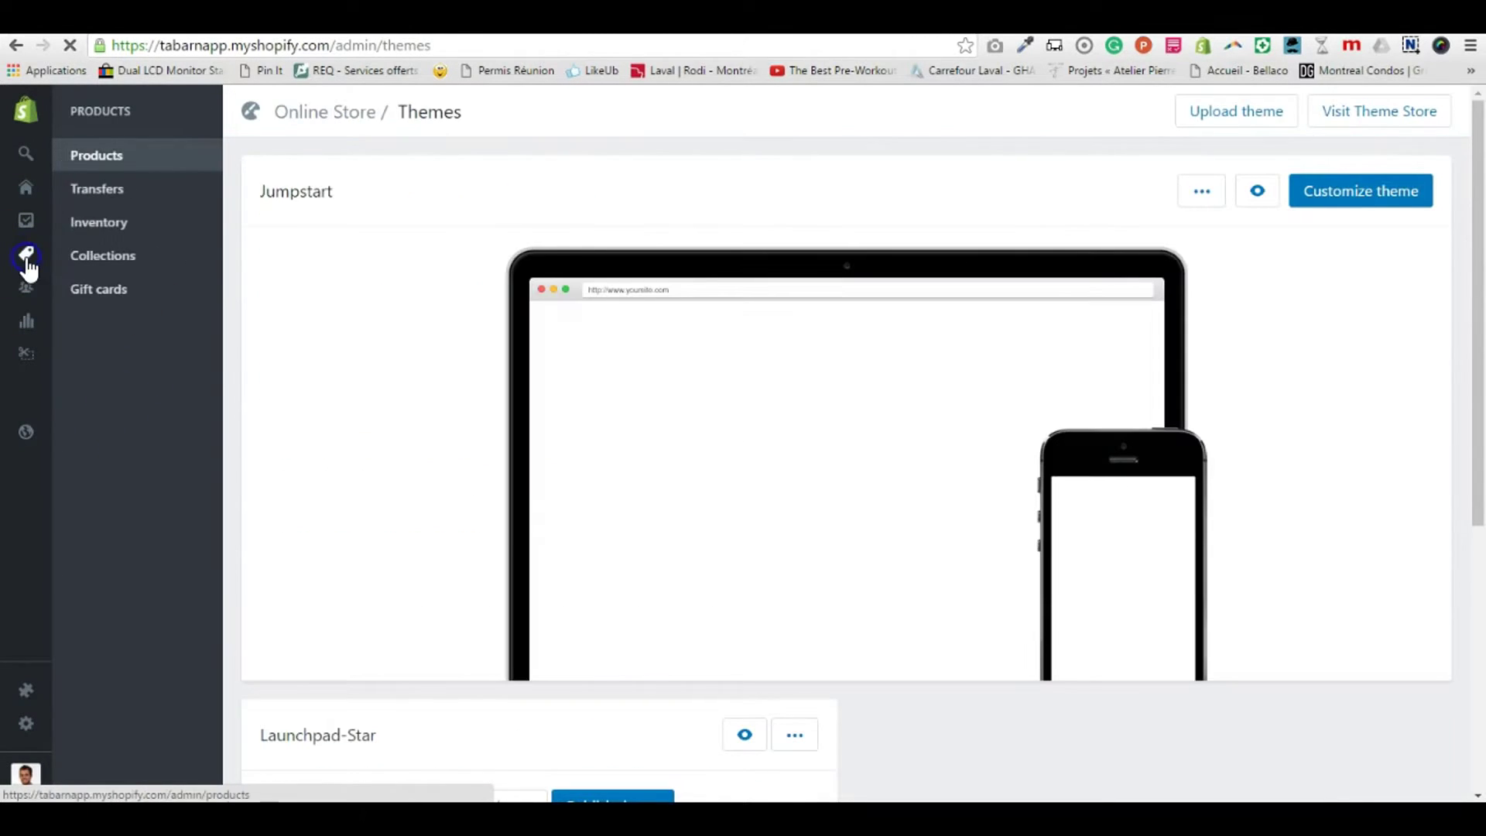
click(116, 263)
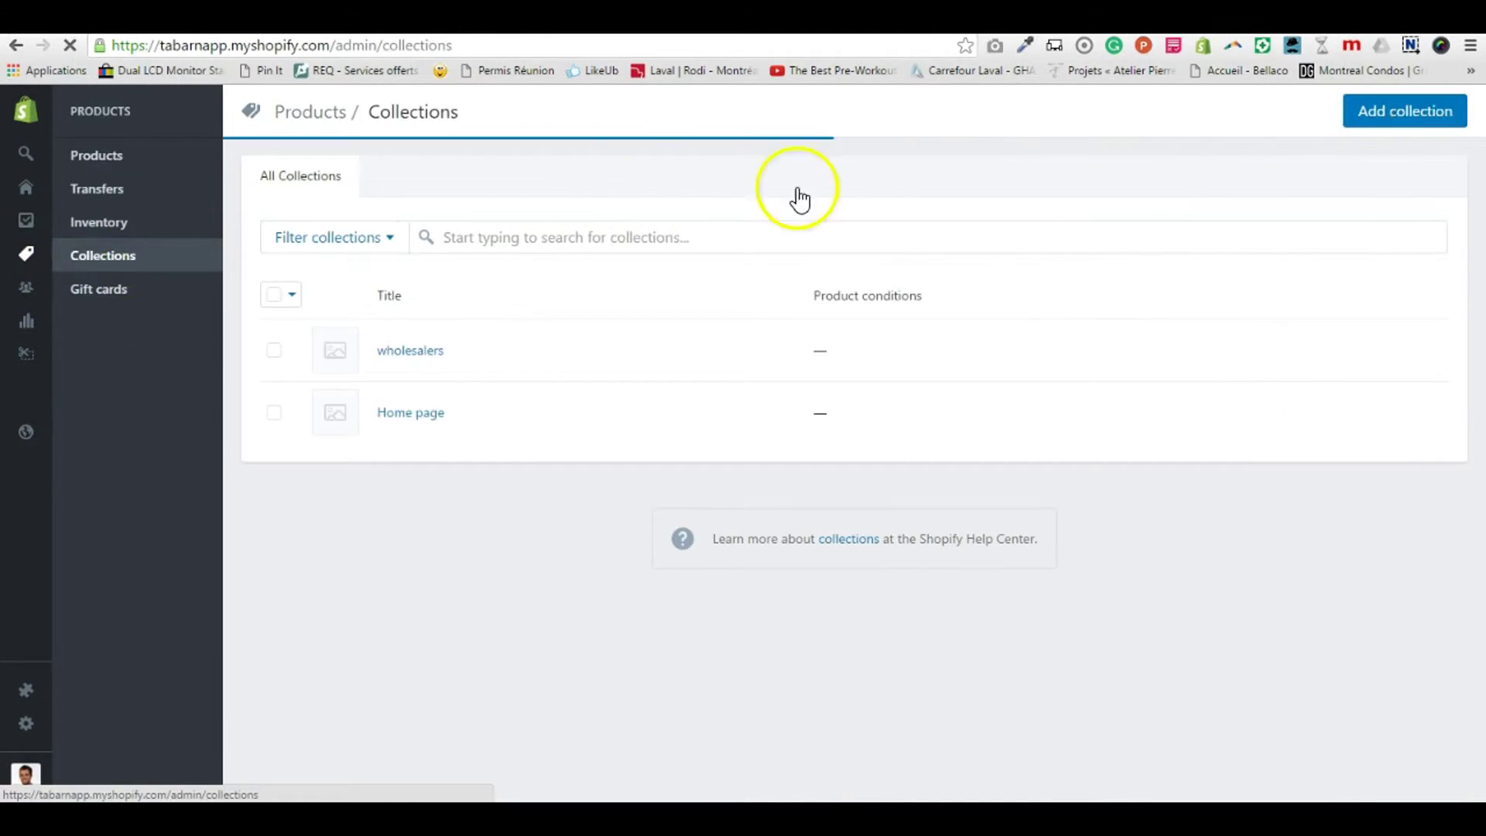
click(431, 356)
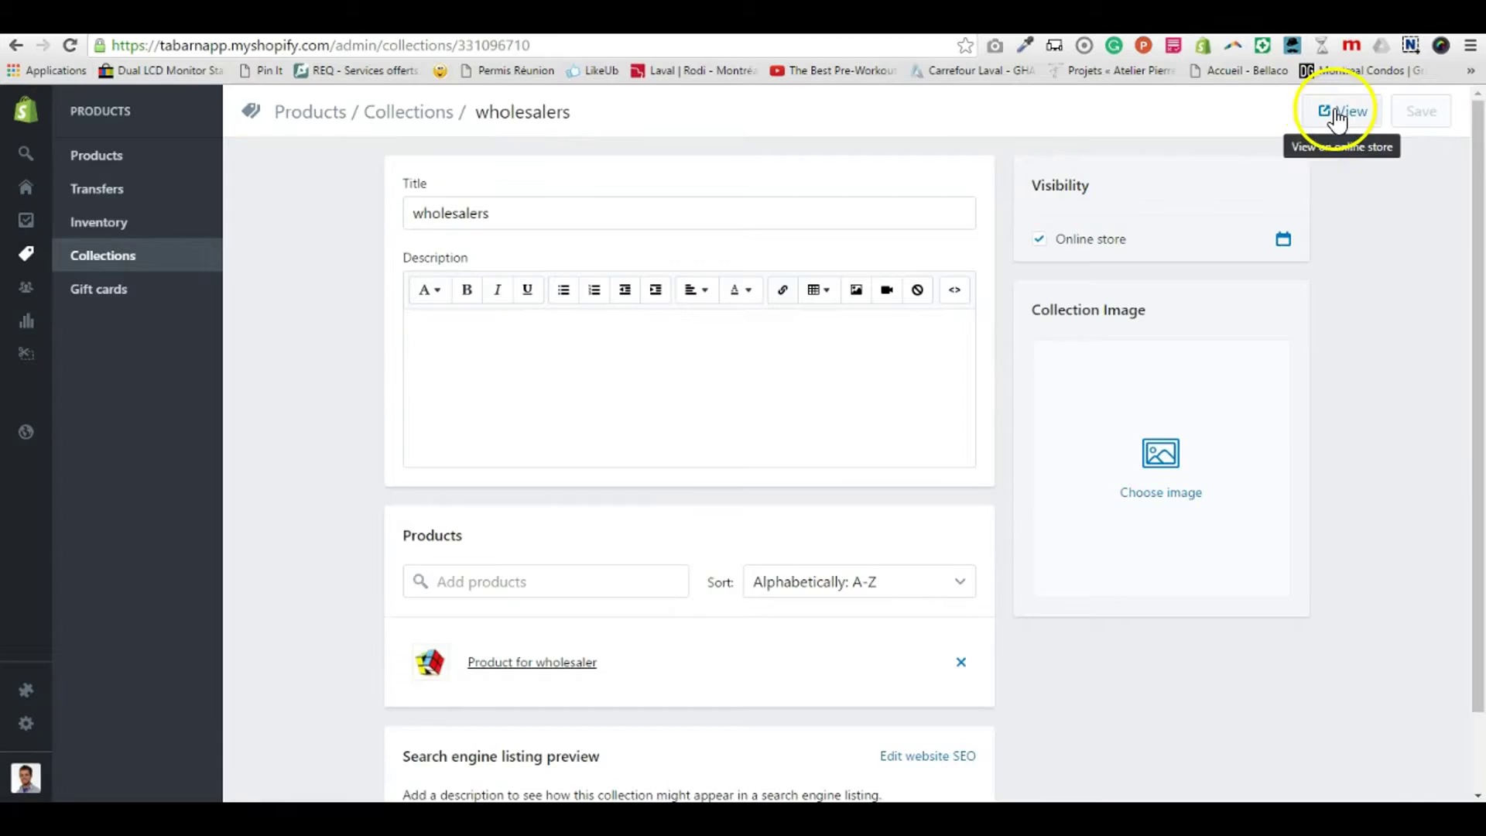
click(1339, 113)
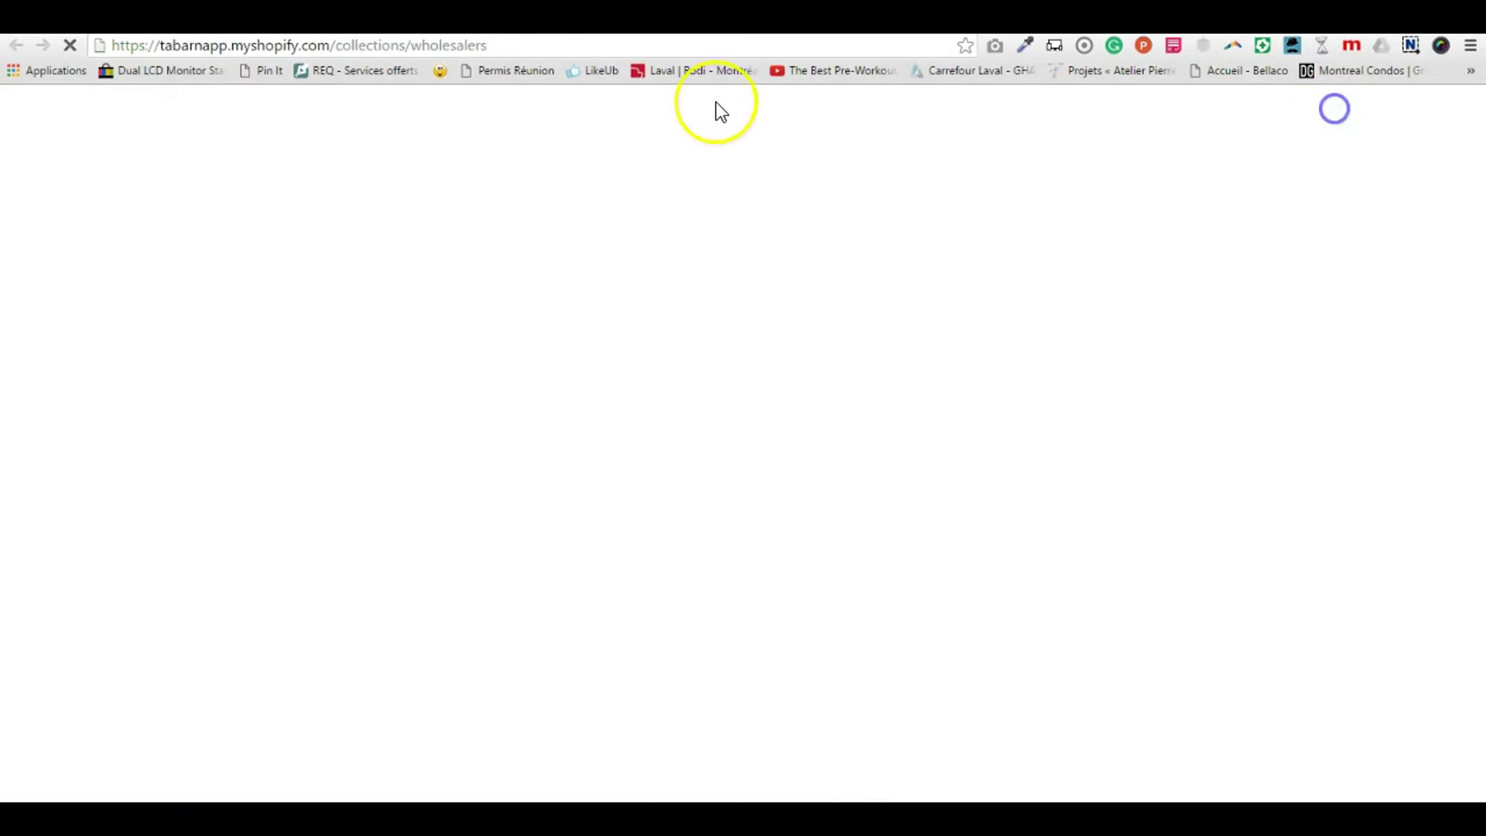
click(521, 45)
key(ctrl+c)
key(ctrl+w)
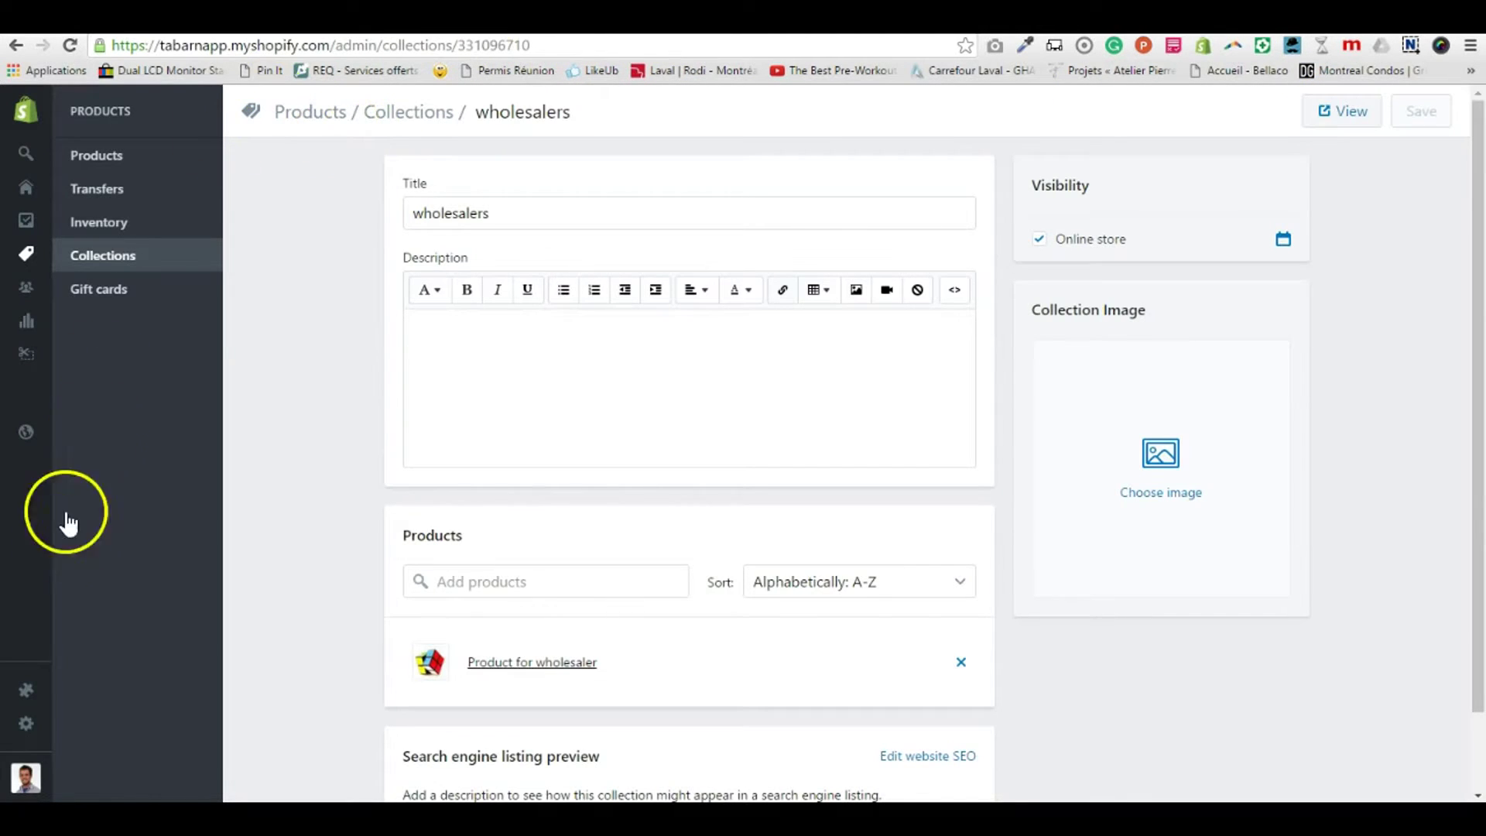
Reopen the Automatic Discount app and go back to its link generator
click(26, 688)
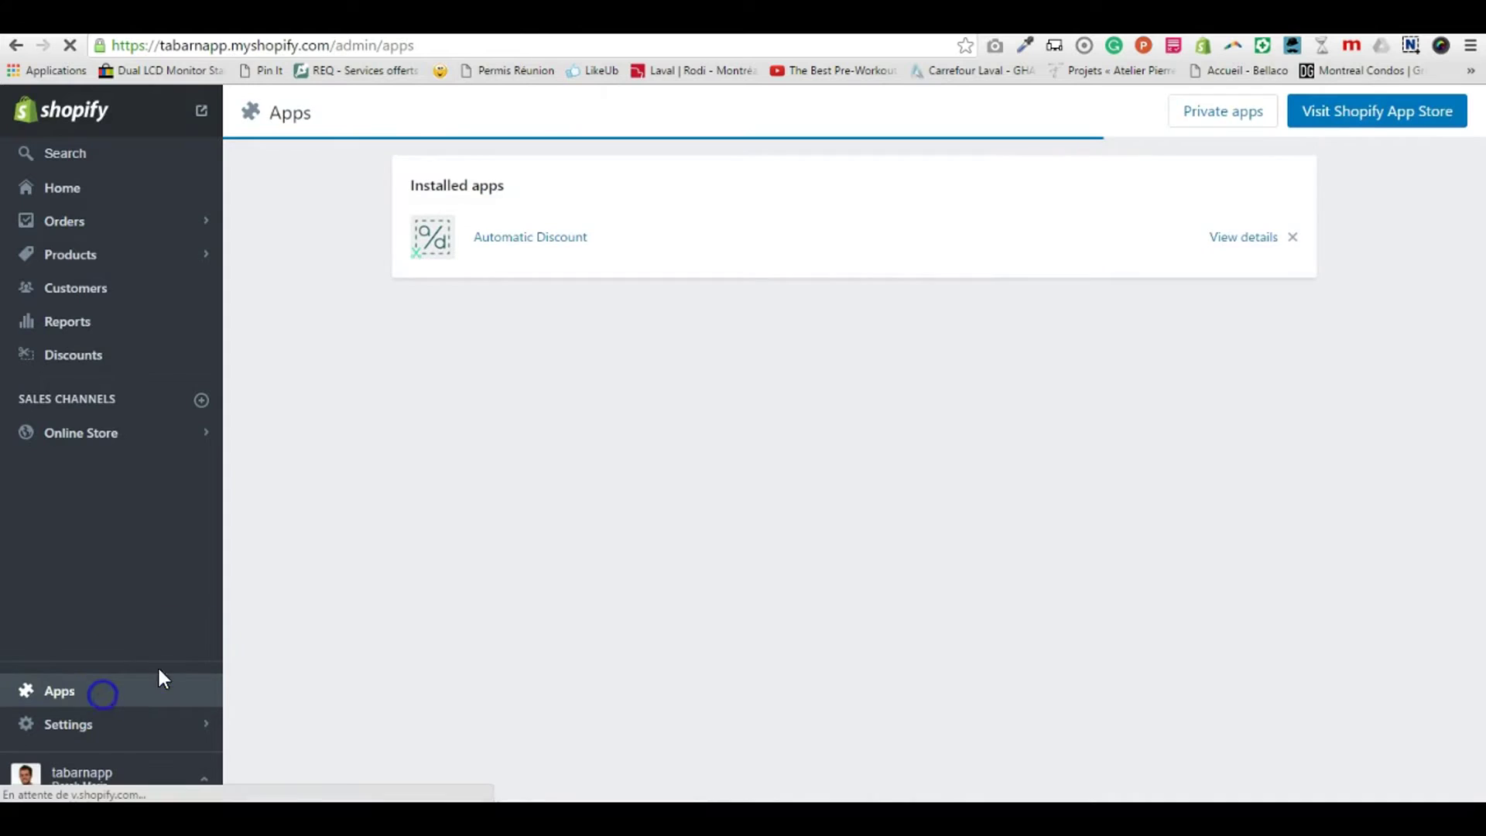
click(556, 240)
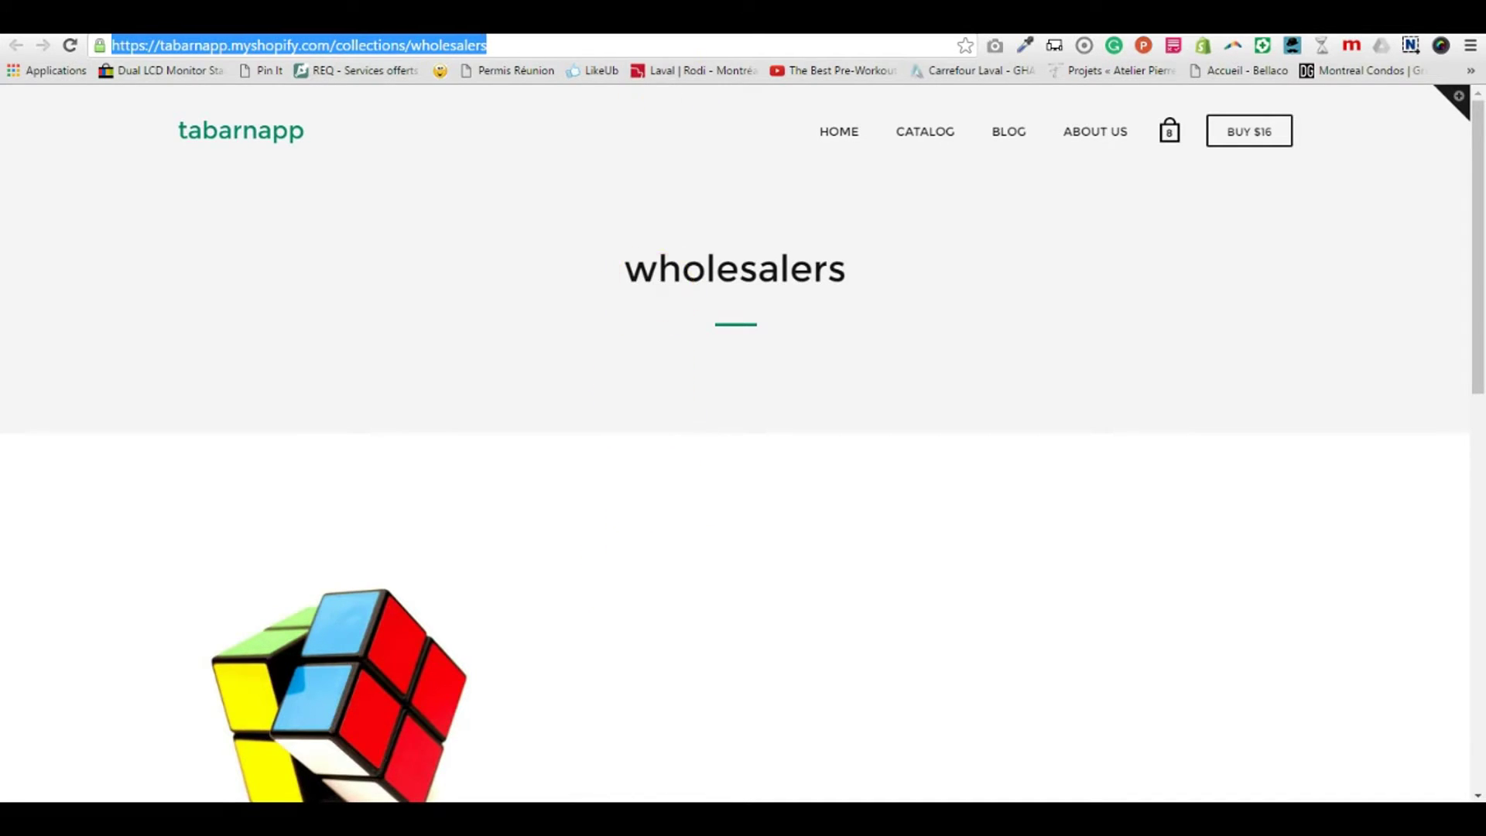
key(ctrl+Tab)
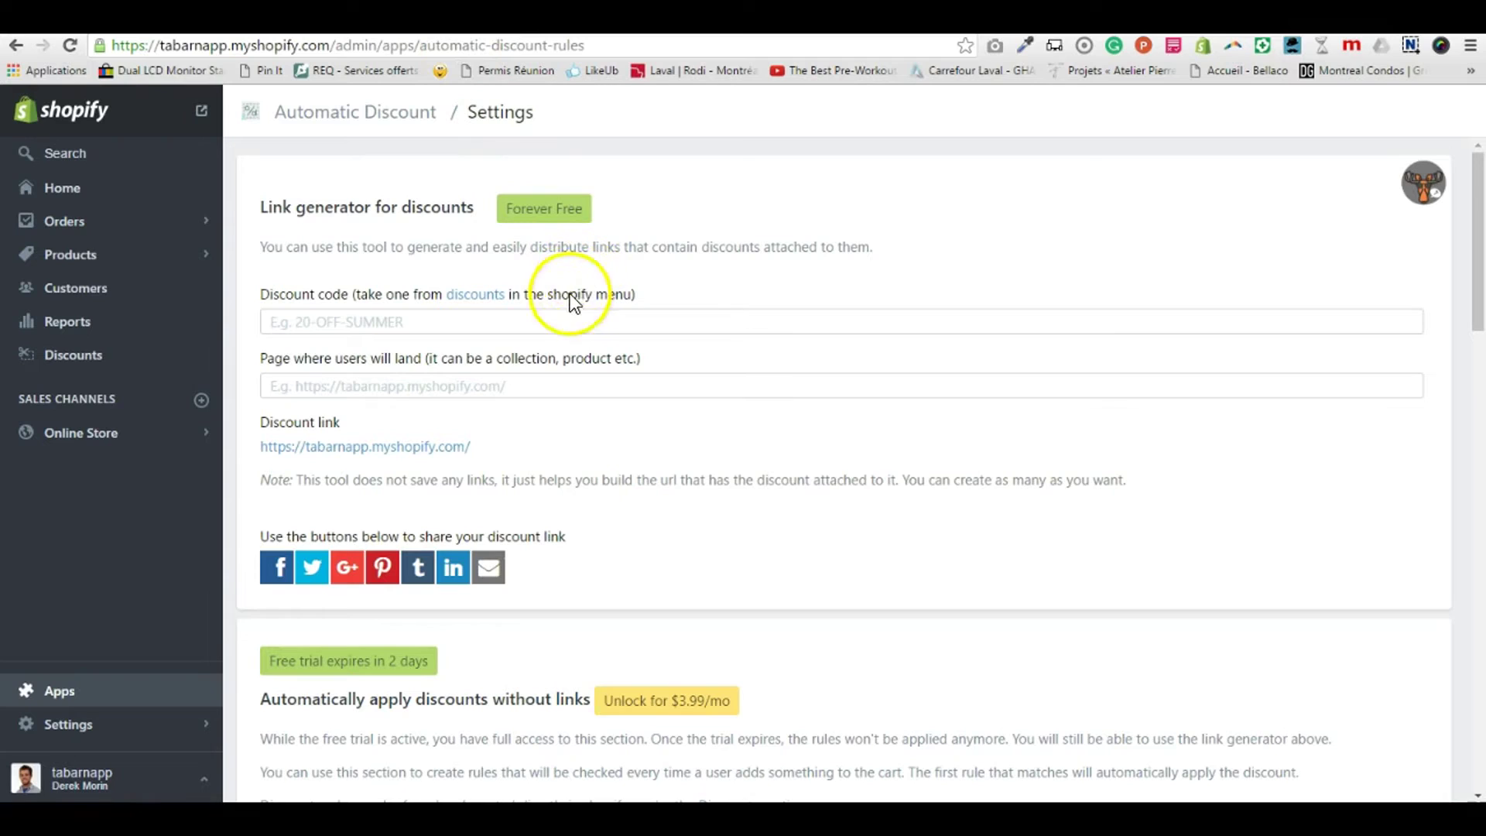
click(534, 386)
key(ctrl+v)
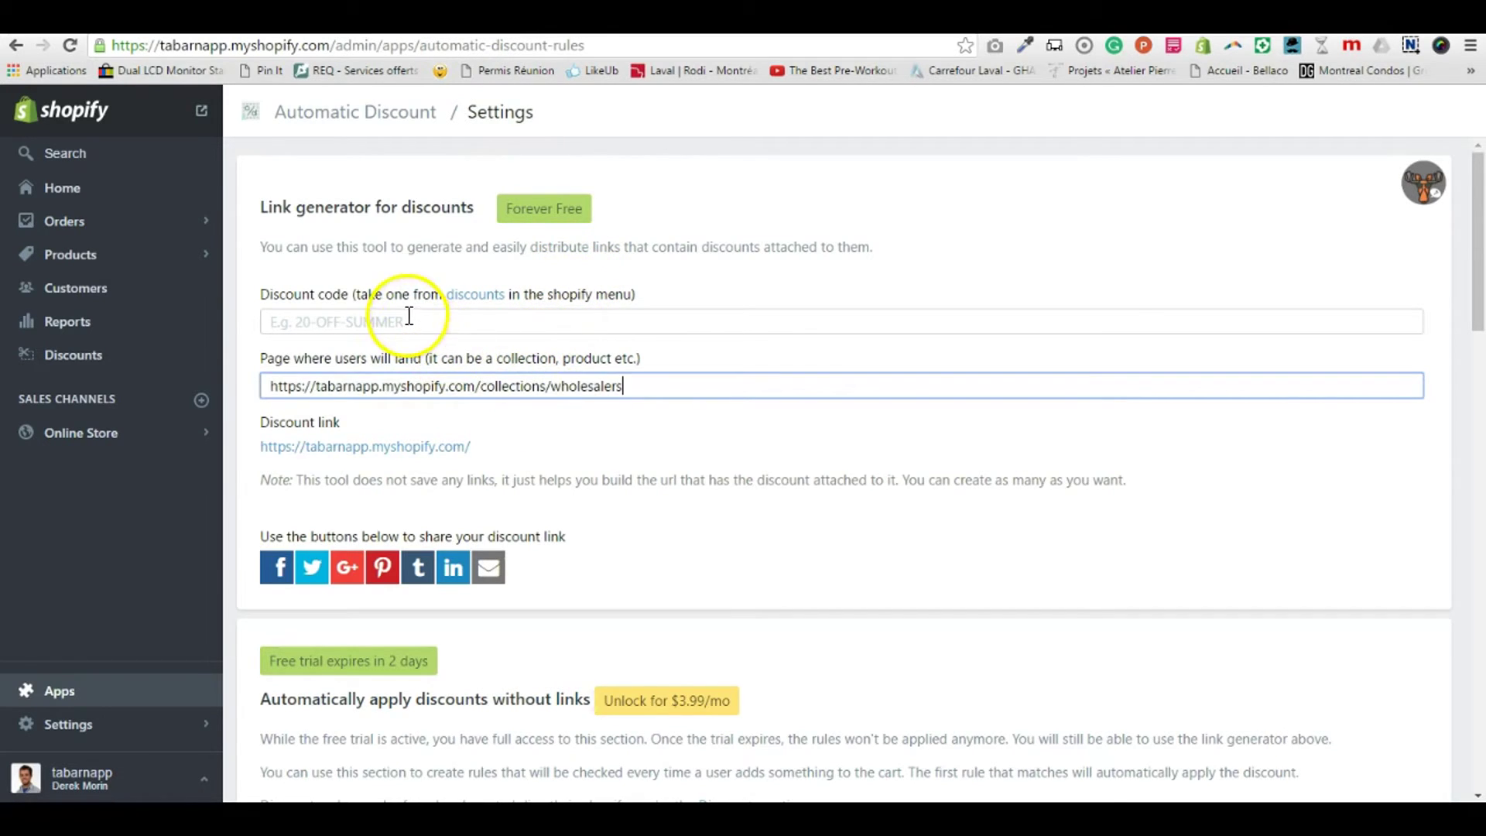
click(408, 316)
text(wholesalers)
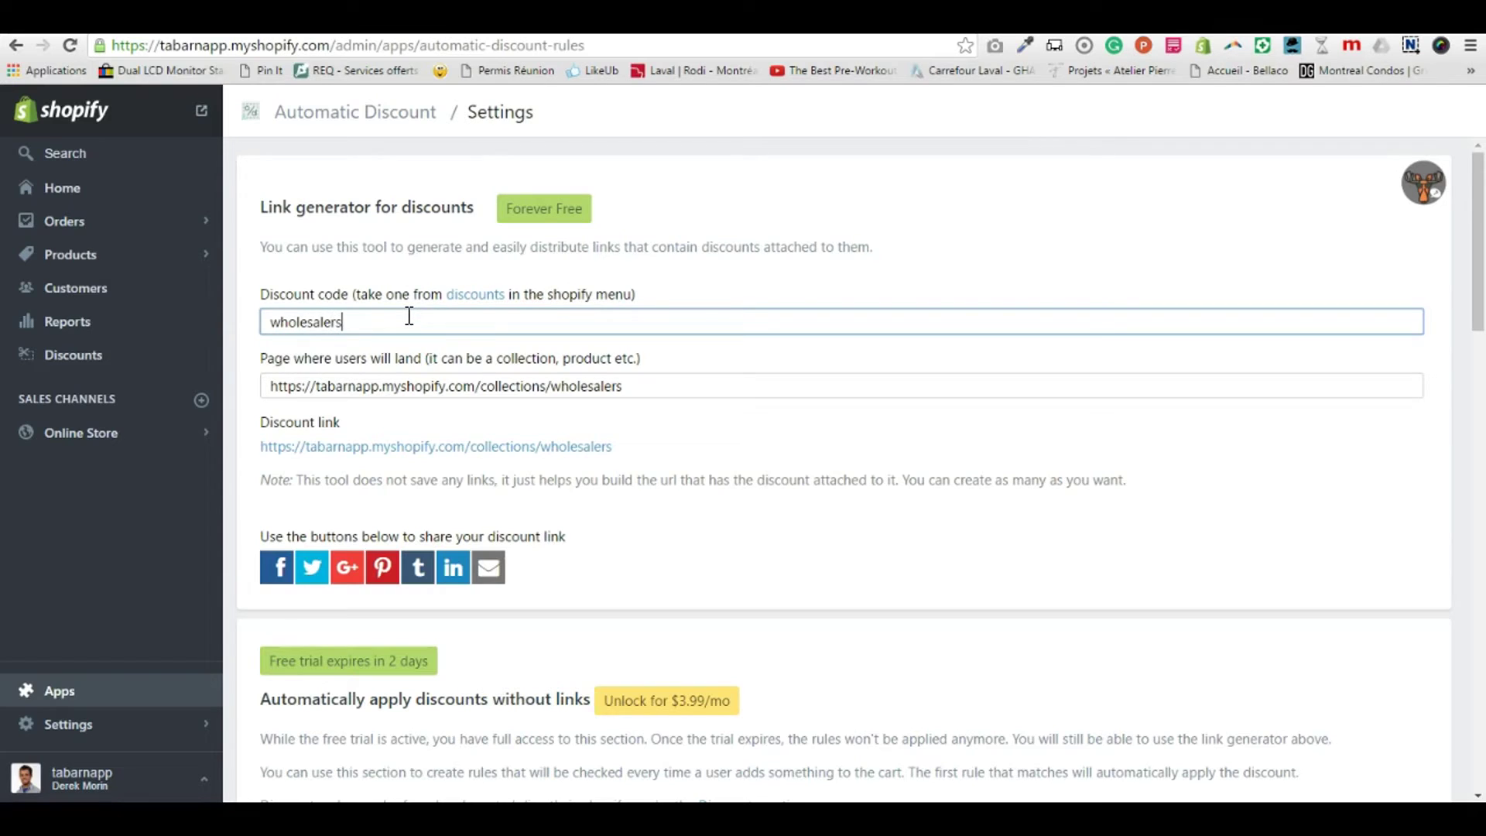
click(685, 405)
click(613, 382)
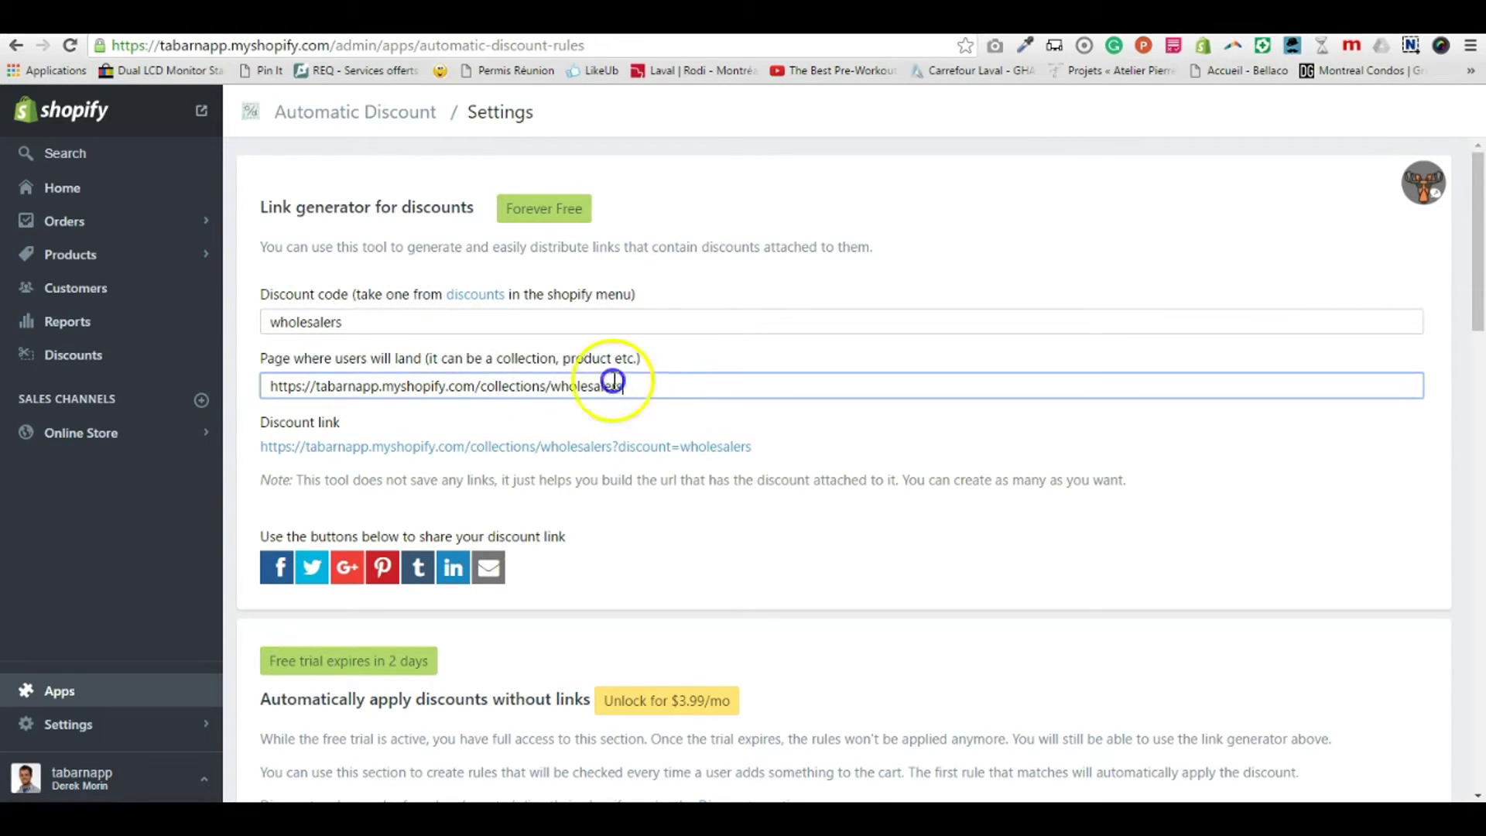
drag(619, 385, 254, 384)
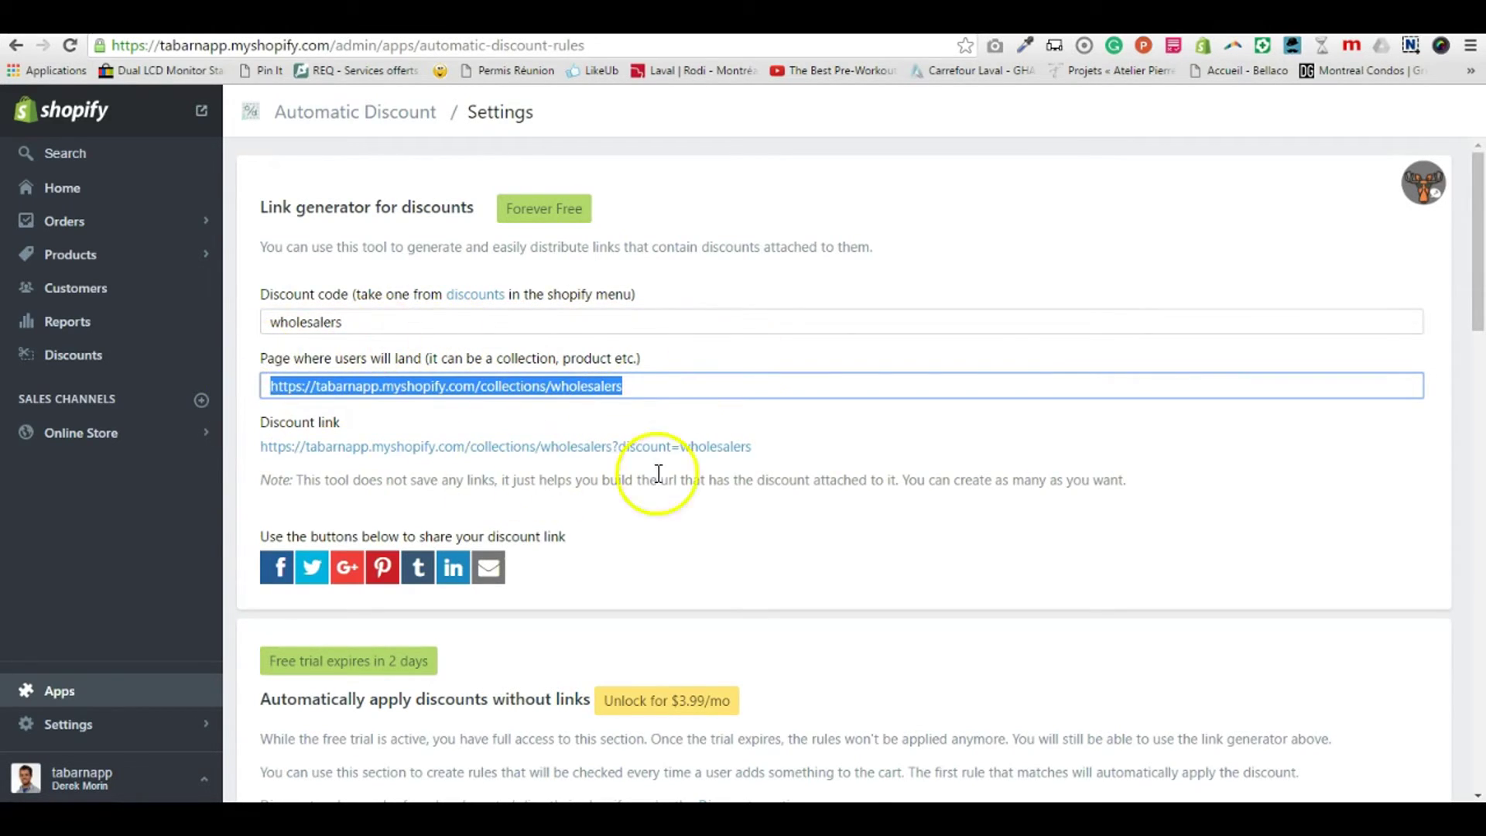
drag(752, 447, 259, 447)
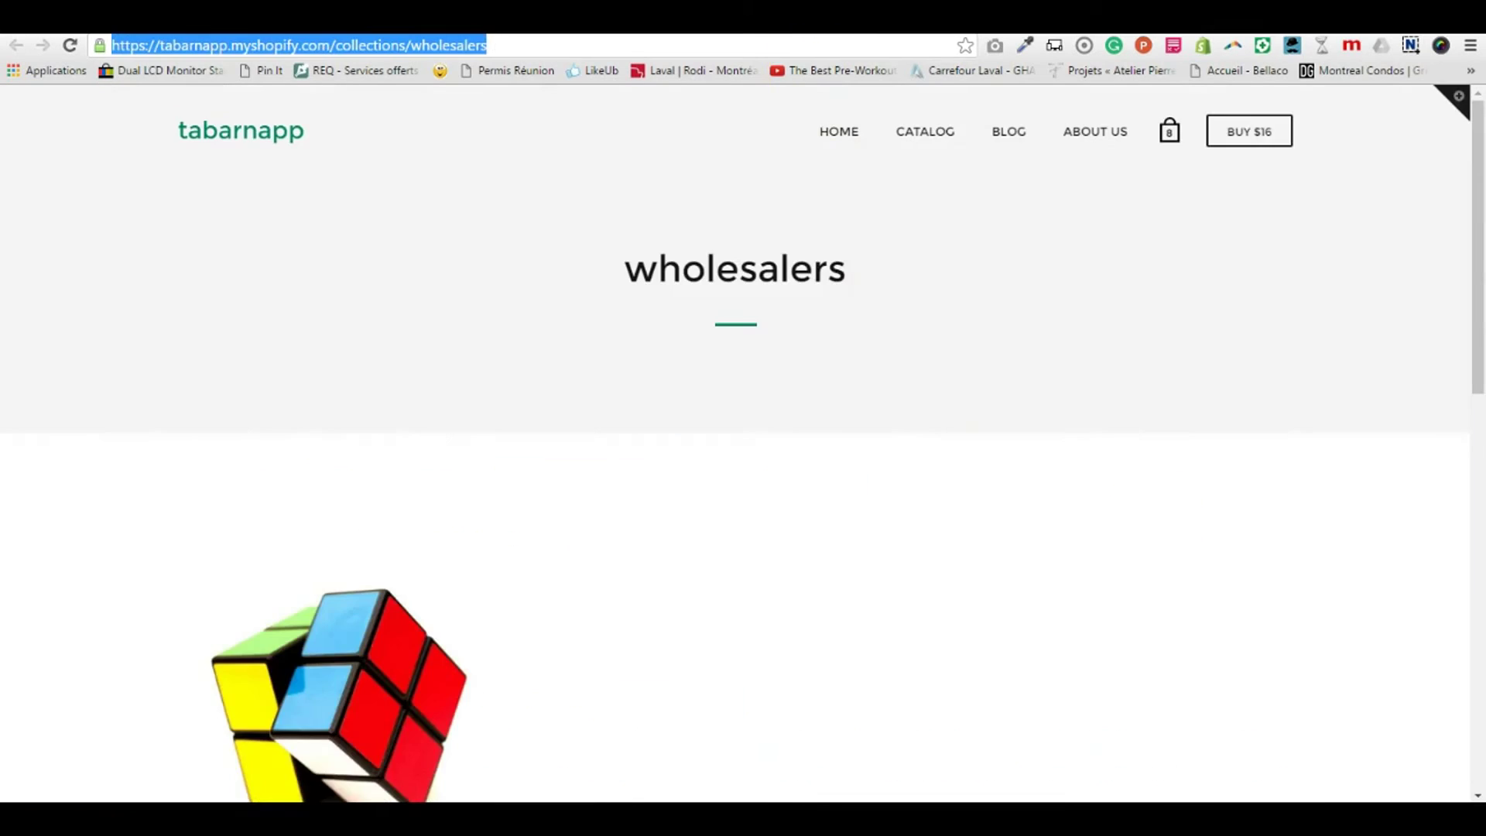
scroll(1095, 419, down, 5)
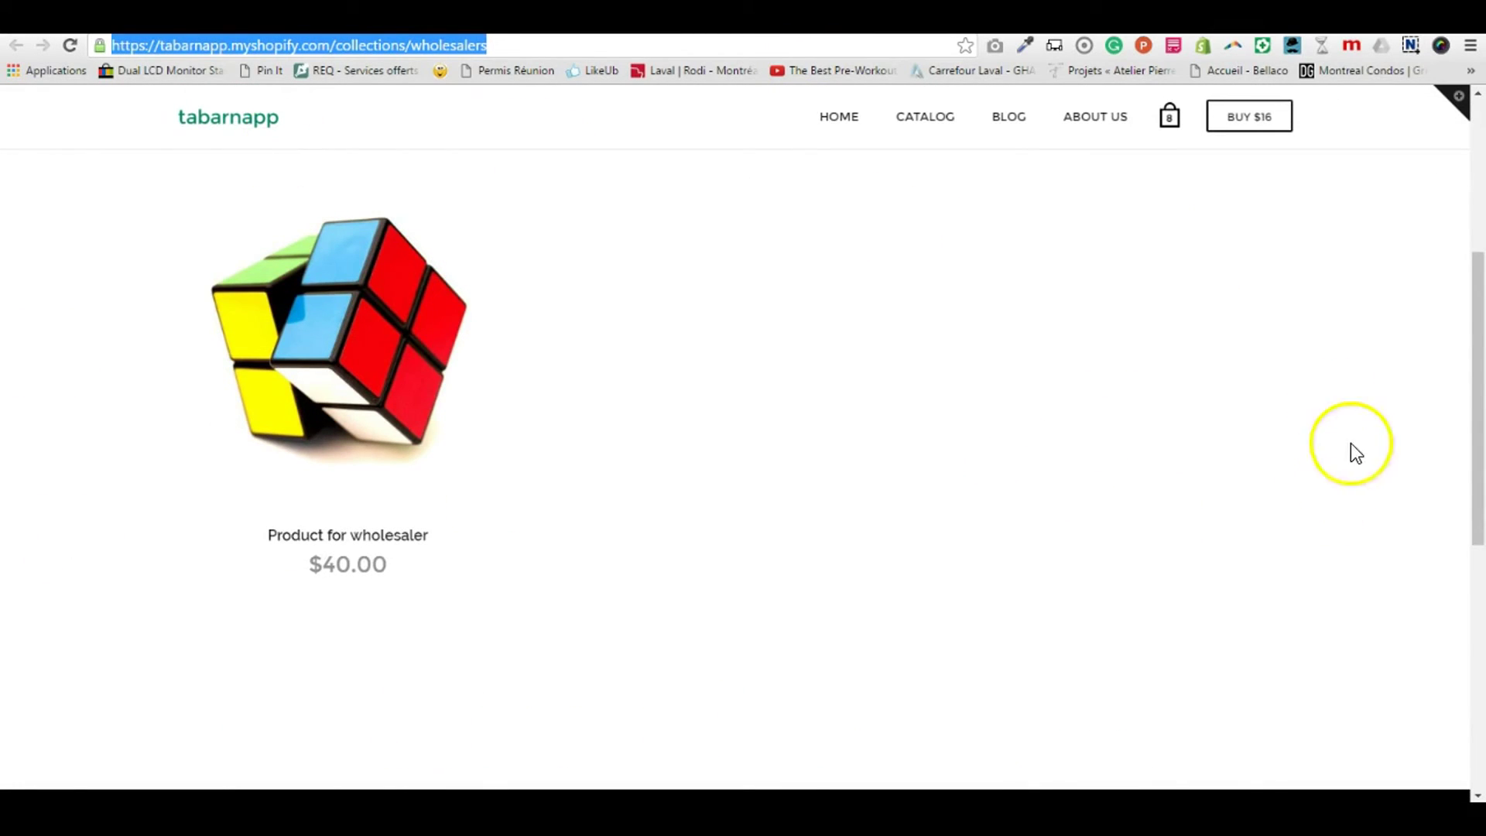
scroll(624, 315, up, 4)
key(ctrl+Tab)
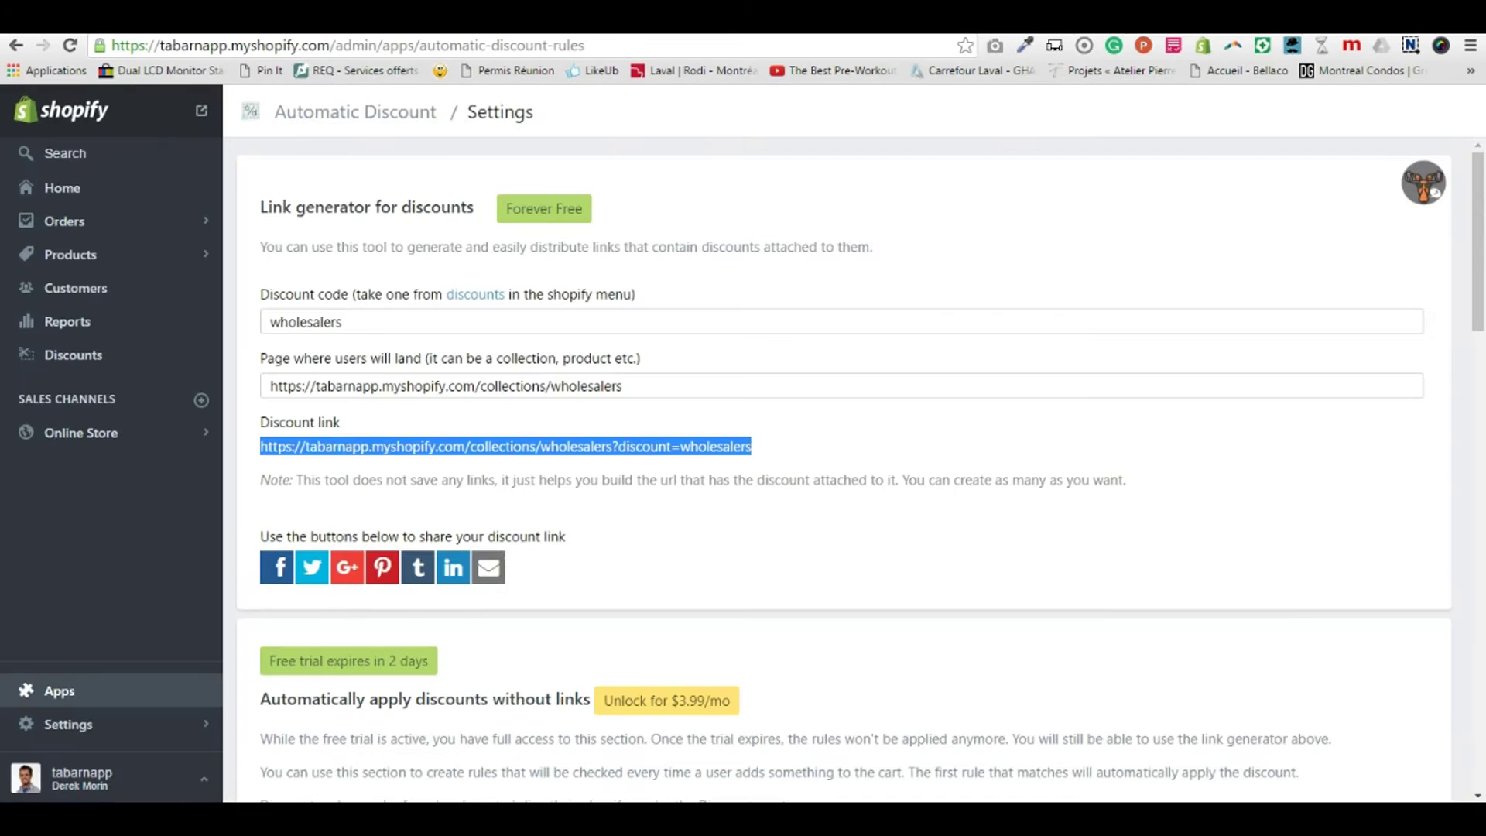